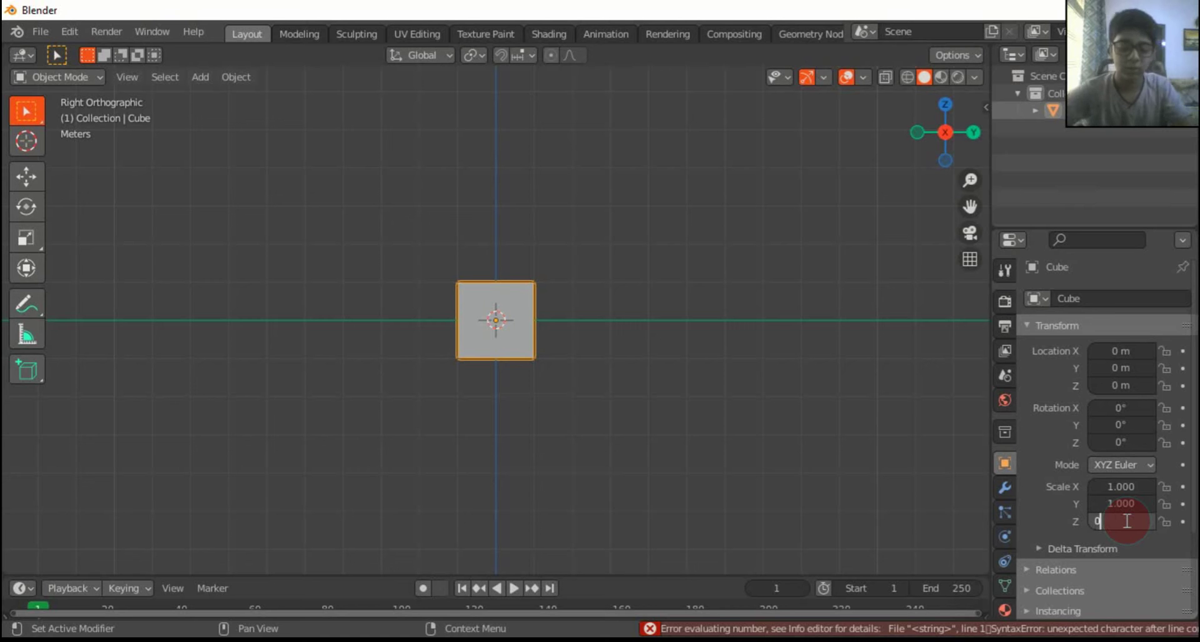
Set the cube's Z scale to 0.25 and add a cylinder mesh at the origin
text(5)
key(Return)
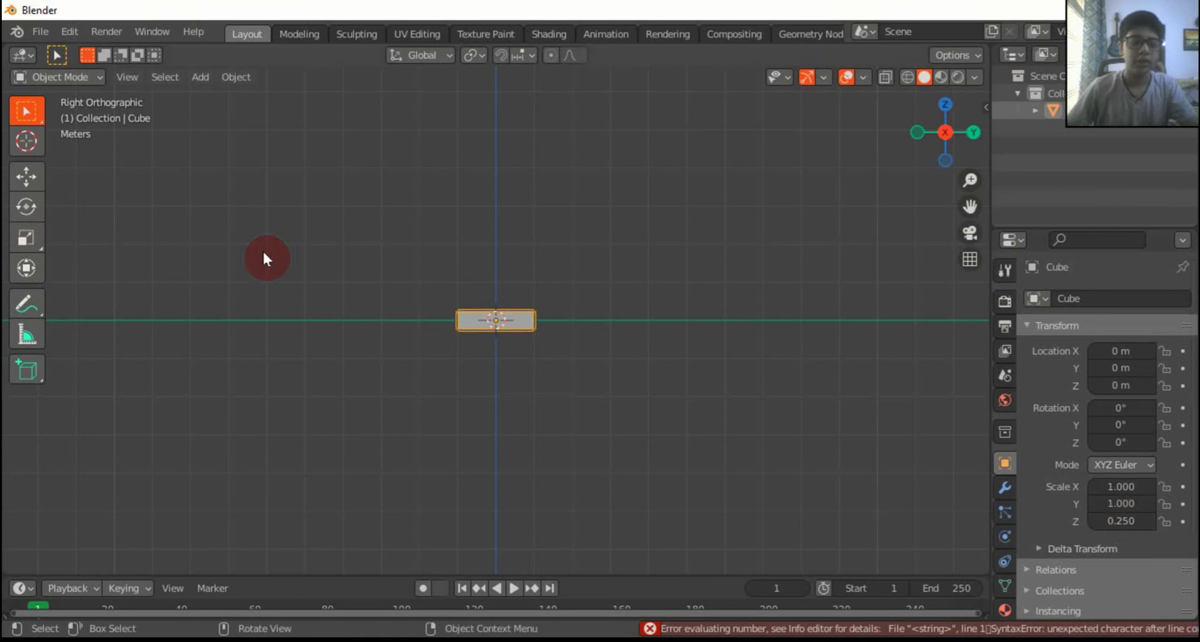
key(shift+a)
mouse_move(286, 200)
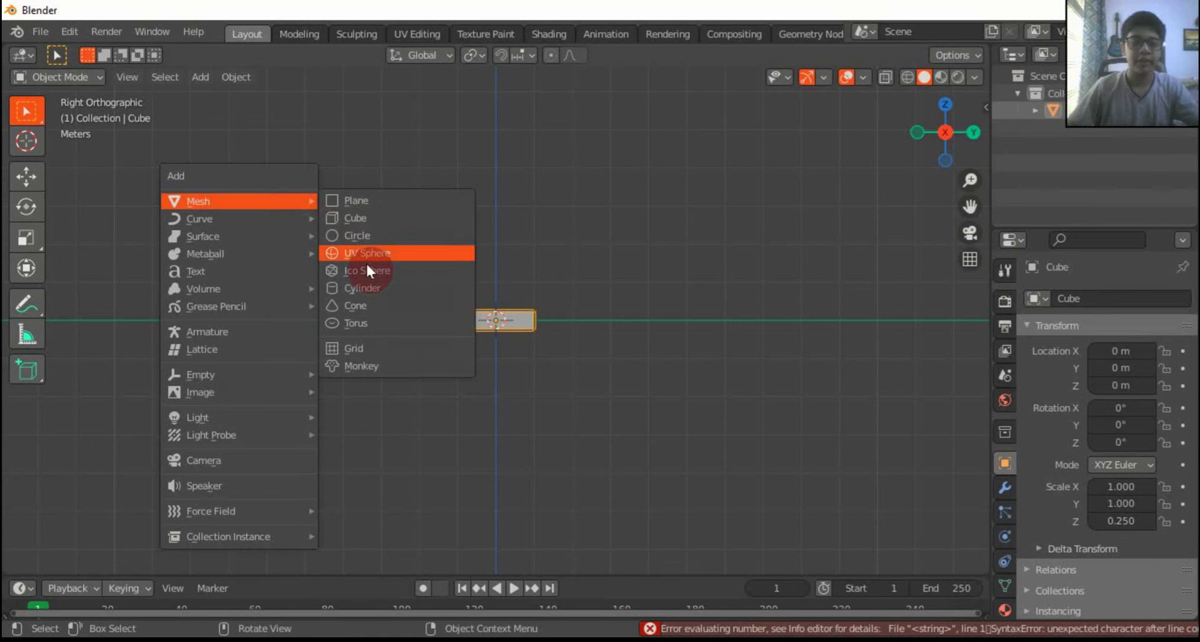
click(360, 288)
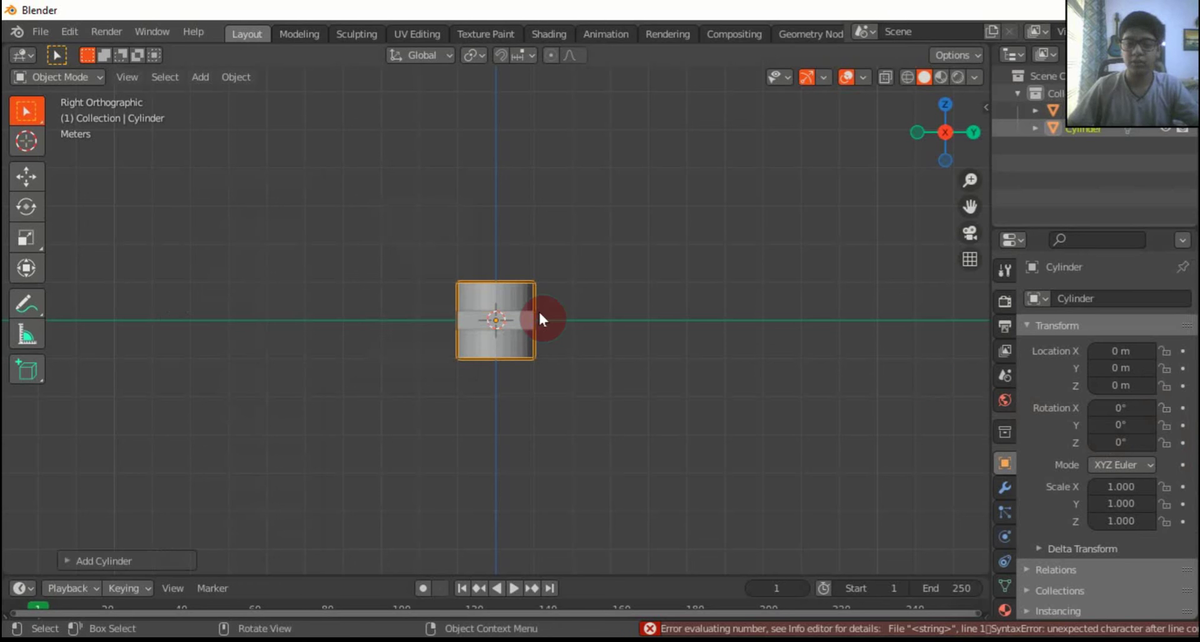
Set the flattened cube's X and Y scale to 1.5 to widen it around the cylinder
drag(917, 129, 848, 191)
click(489, 369)
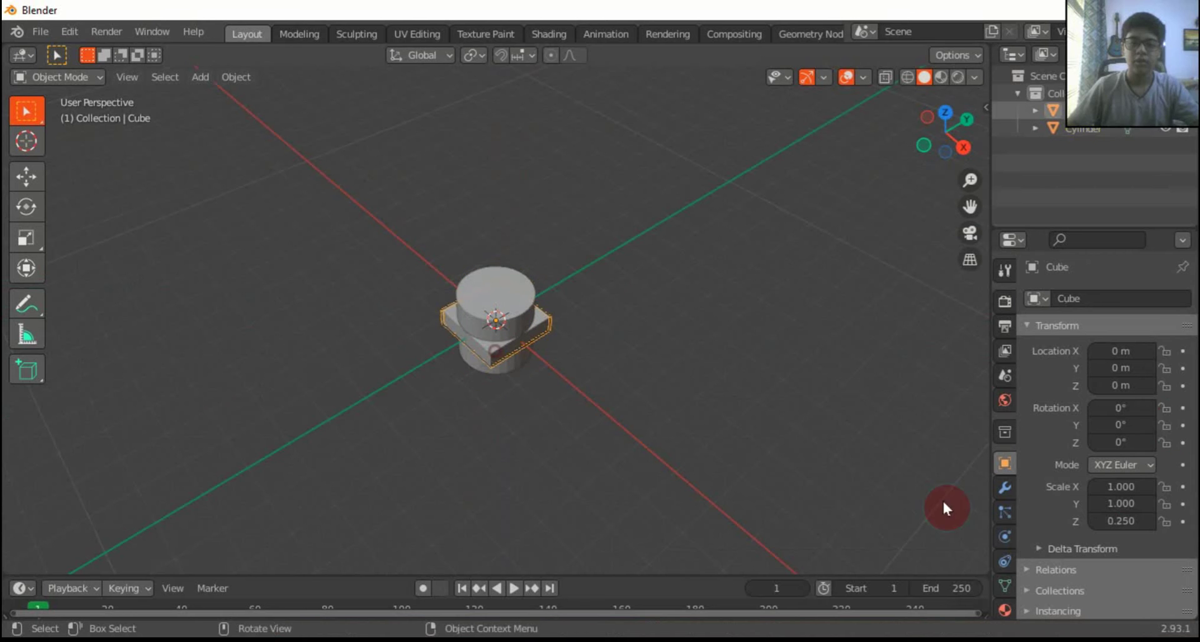
click(1125, 488)
text(1)
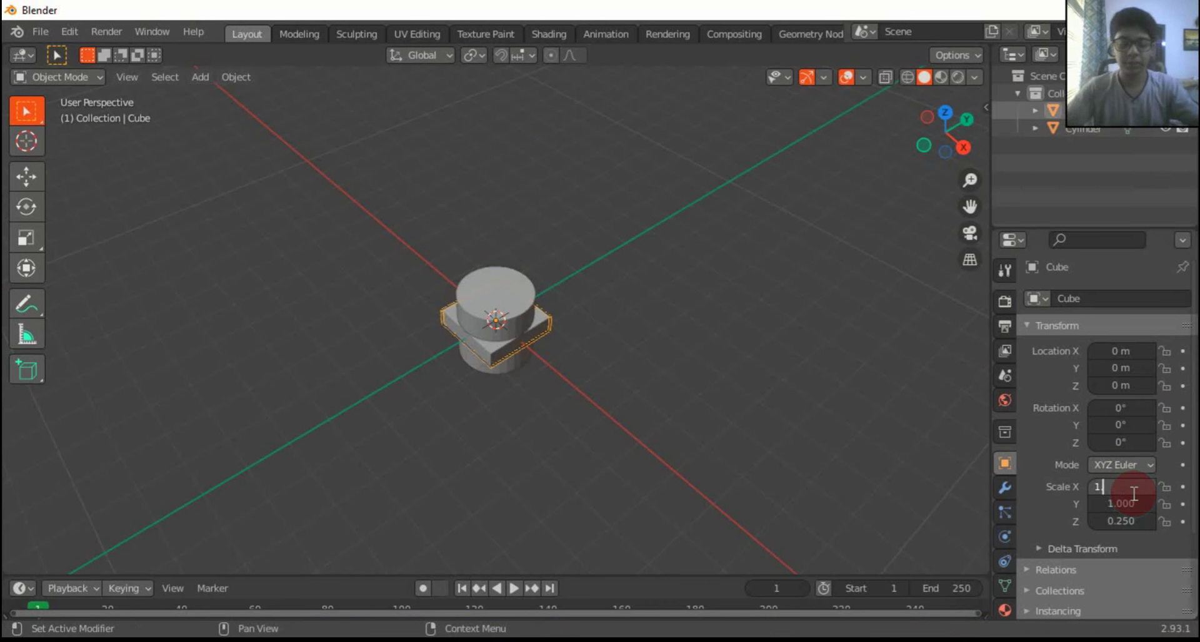
text(.0.5)
key(Return)
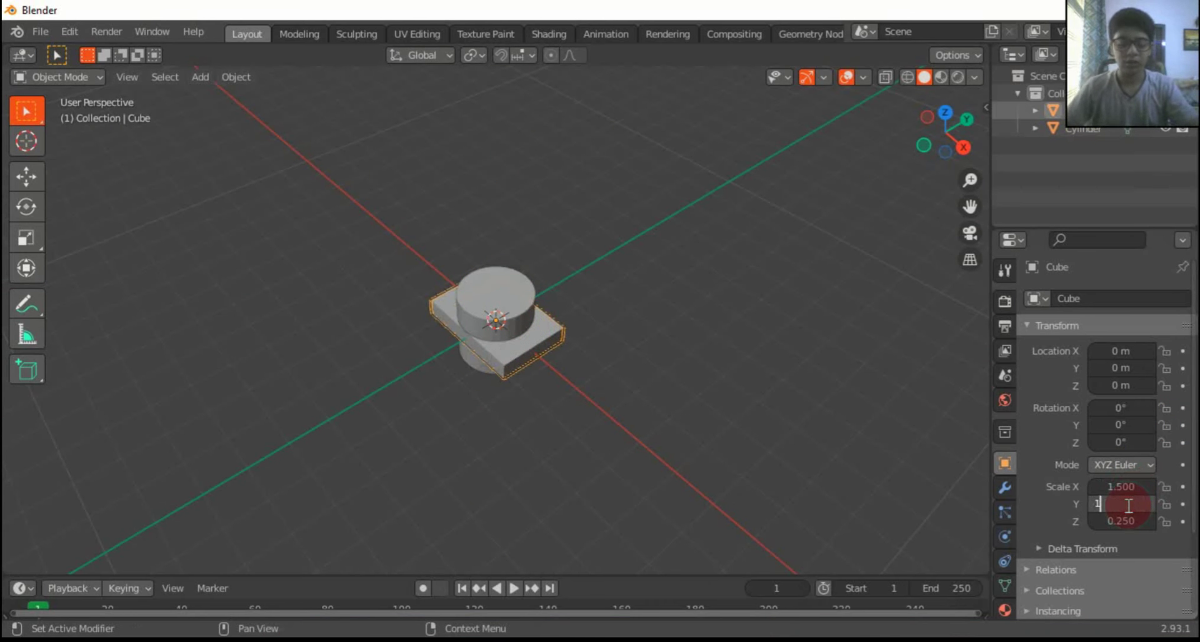
key(Return)
Try to inset the cylinder's top face in Edit Mode
click(470, 293)
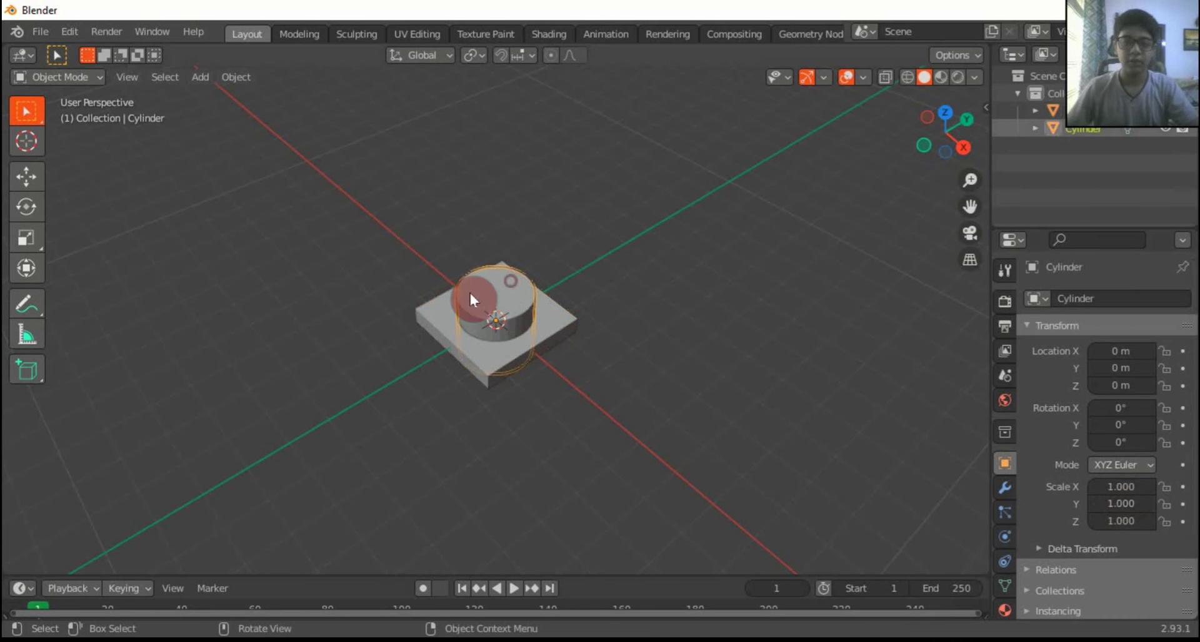
click(39, 78)
click(57, 107)
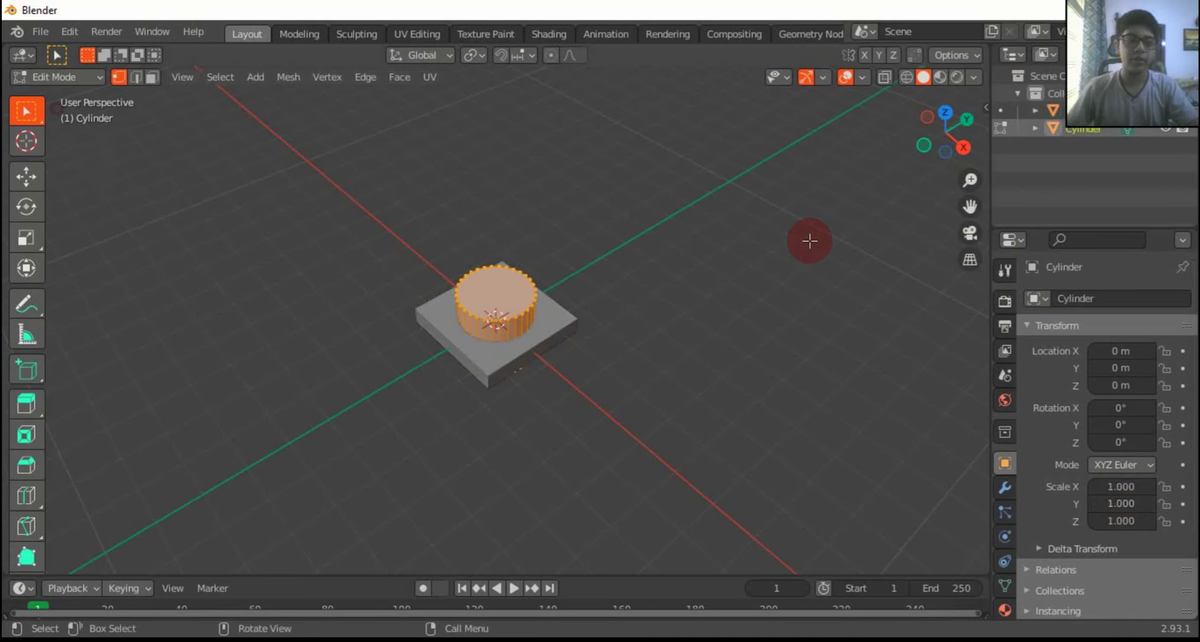
click(150, 77)
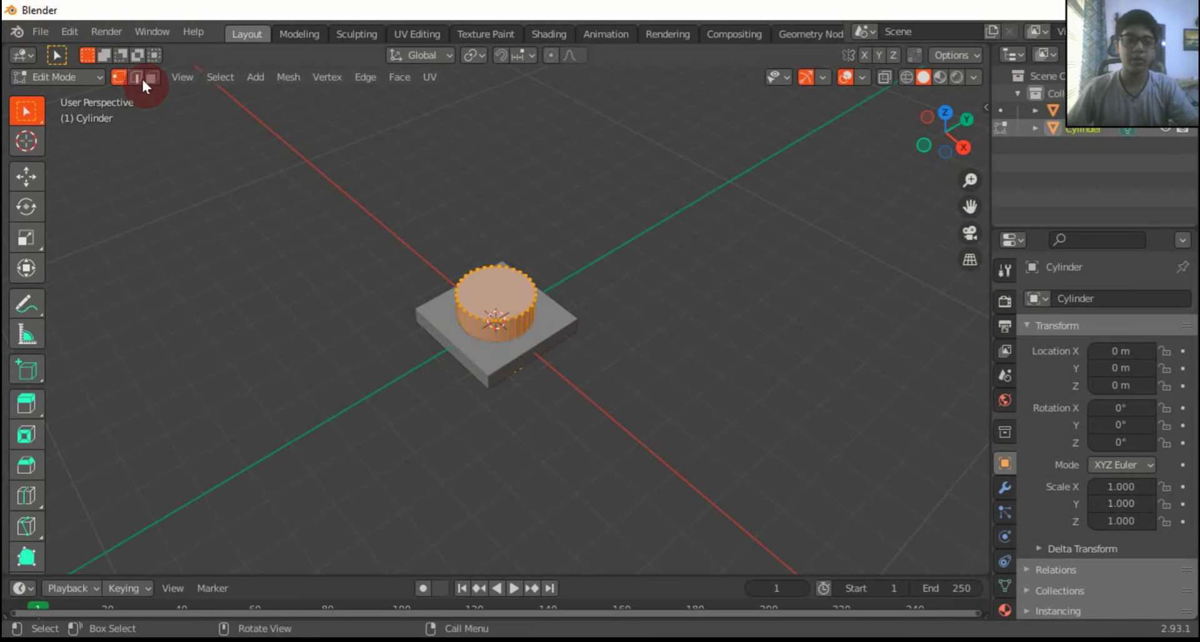
click(510, 287)
key(i)
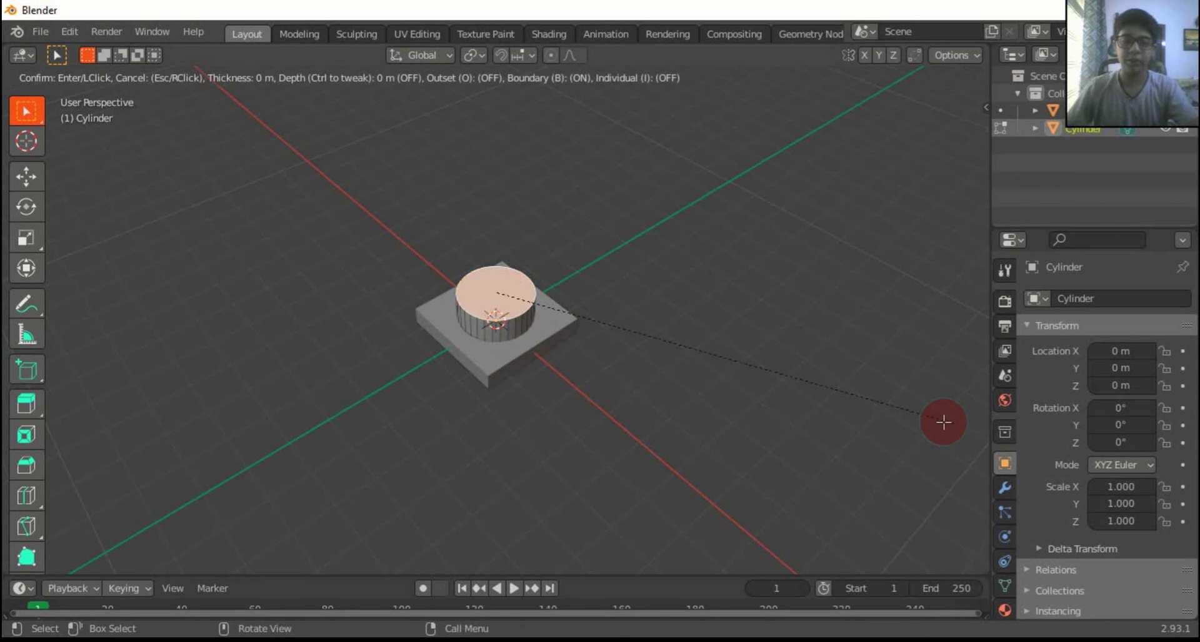
click(944, 422)
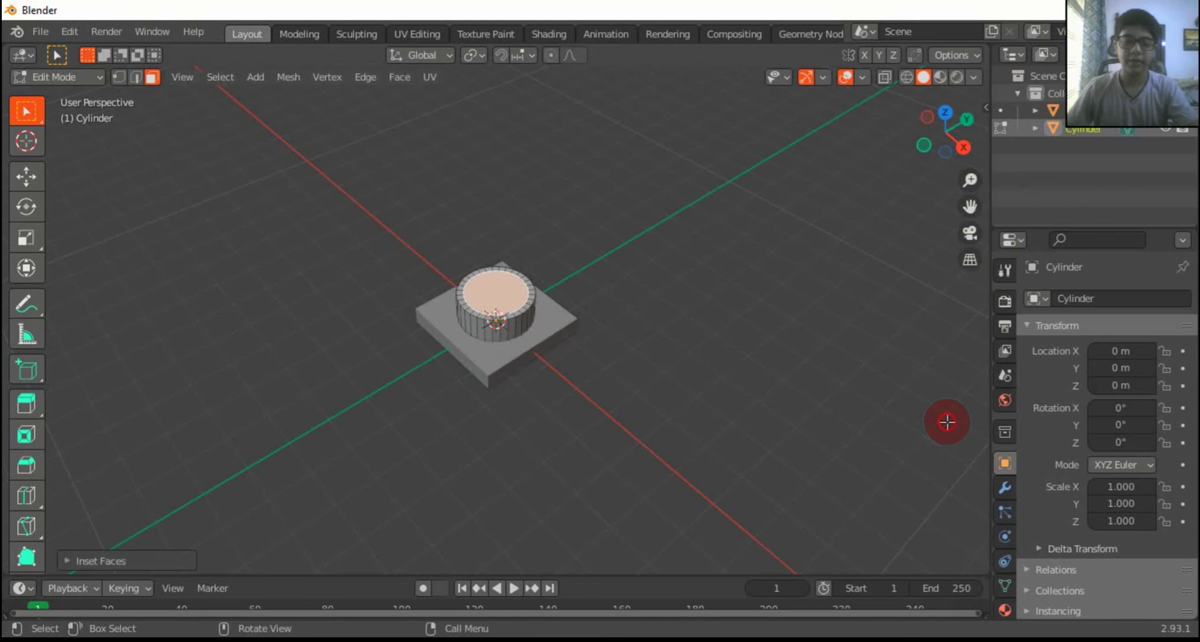
Undo the top face inset and return the cylinder to Object Mode
click(605, 316)
click(57, 75)
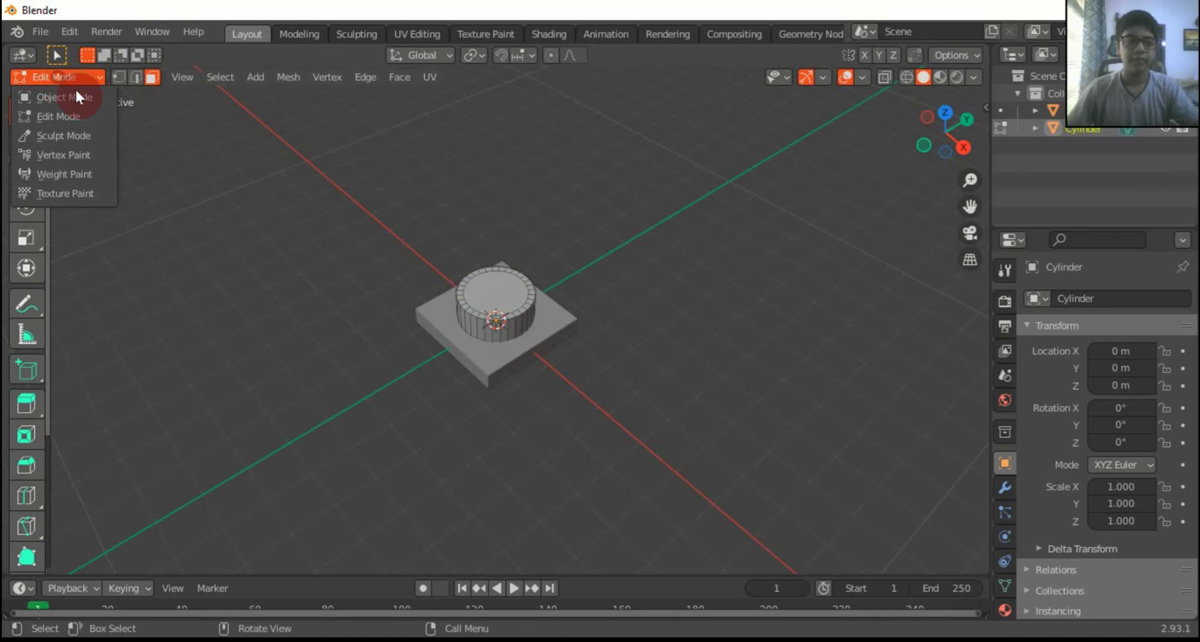
key(ctrl+z)
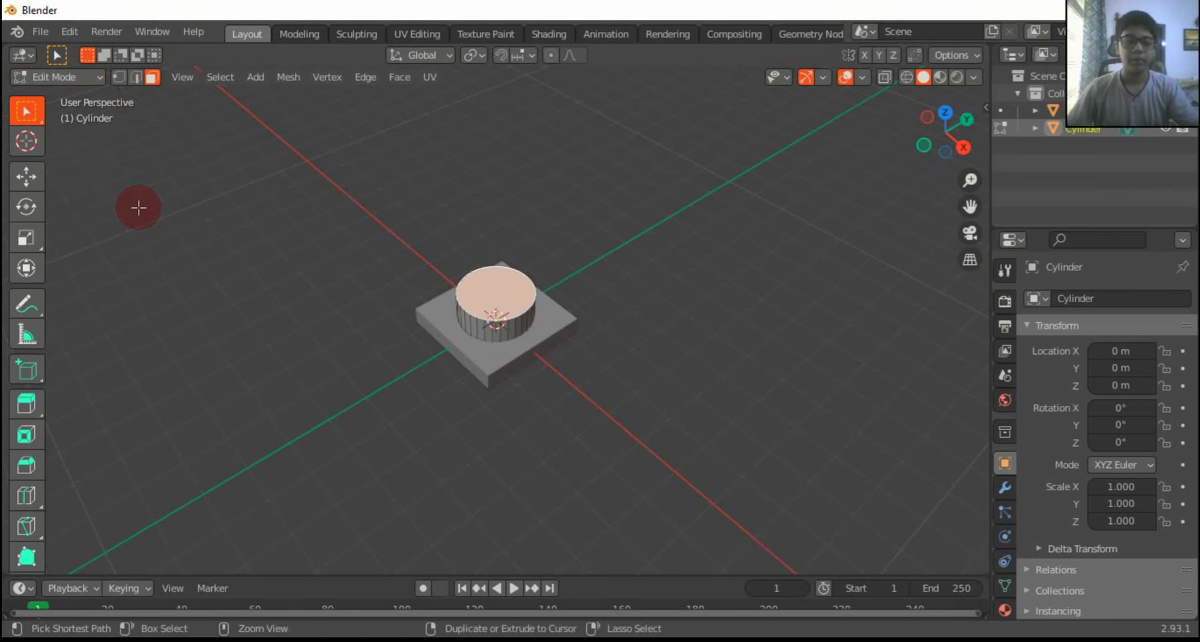
click(65, 74)
click(75, 97)
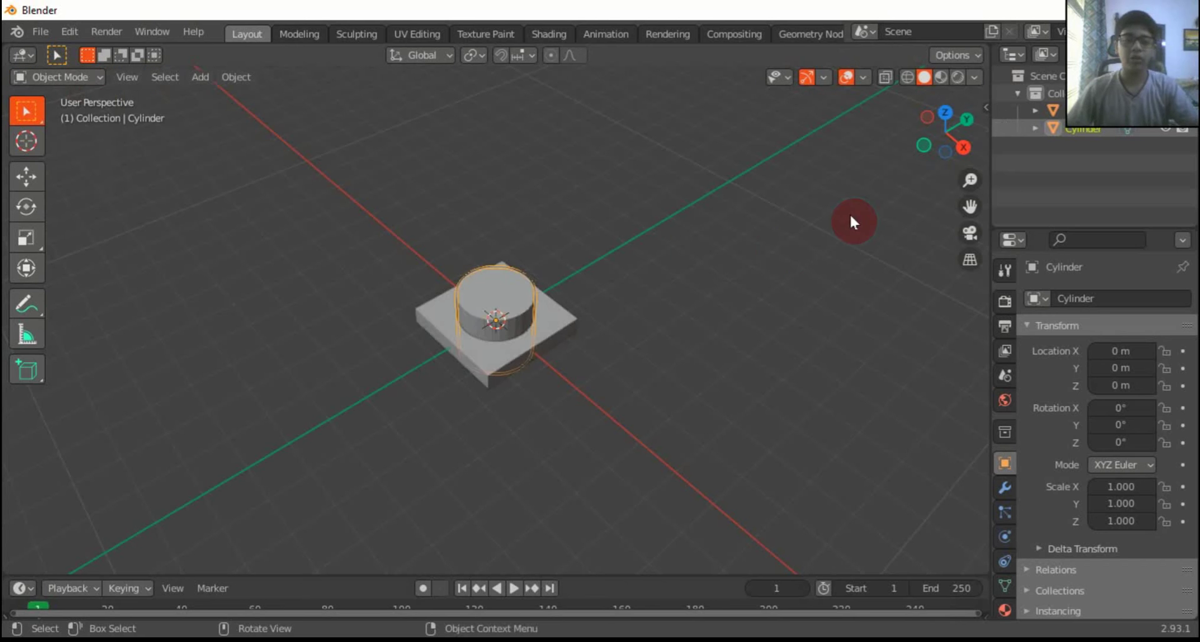
Add a second cylinder mesh and set its X and Y scale to 0.9
key(shift+a)
mouse_move(550, 177)
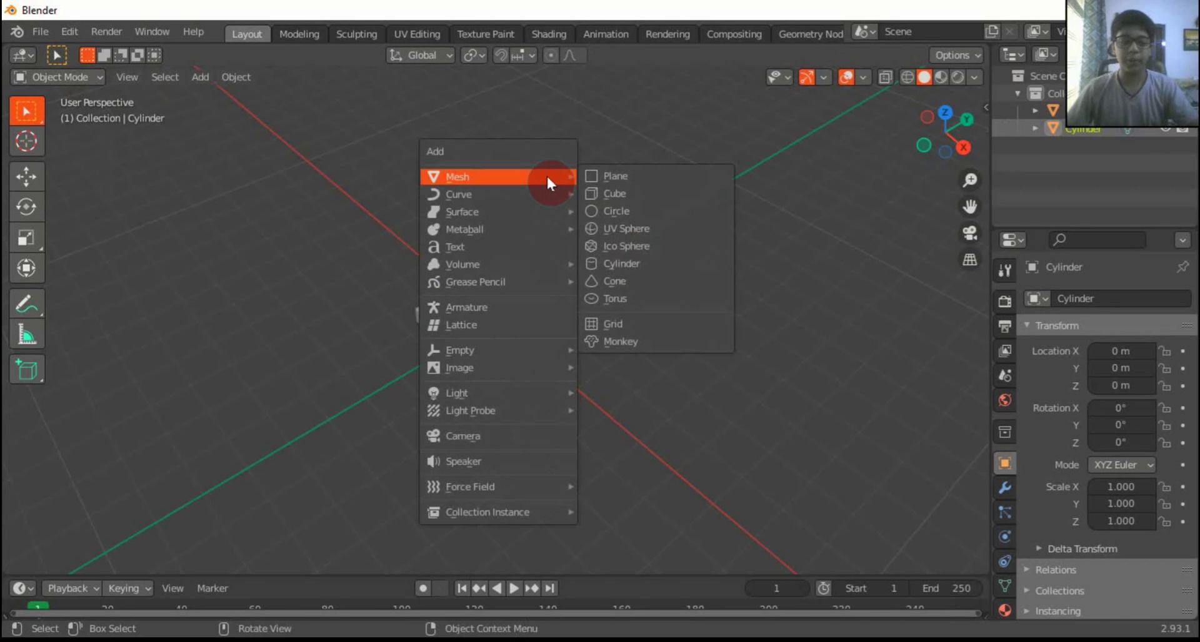
click(643, 269)
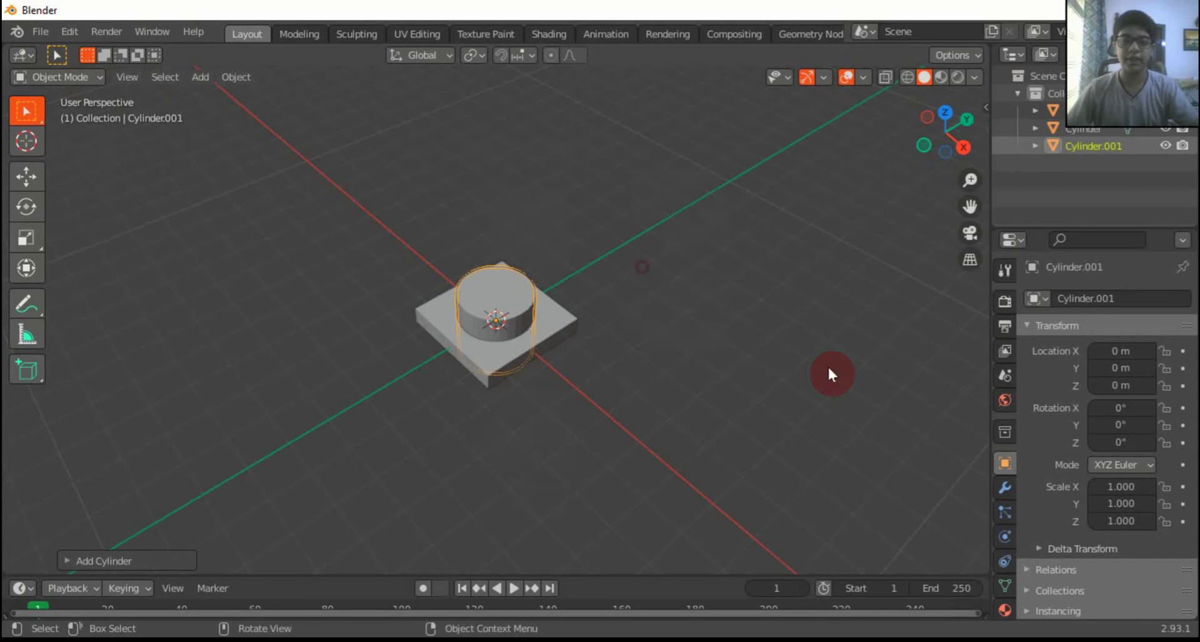
click(1130, 493)
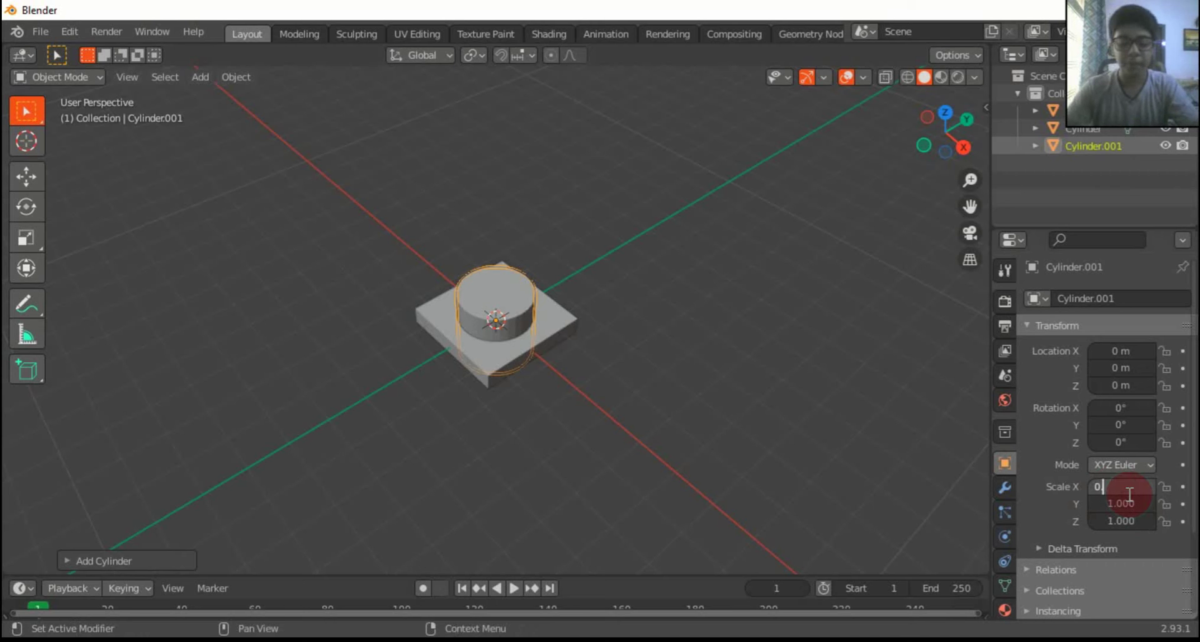
text(0.9)
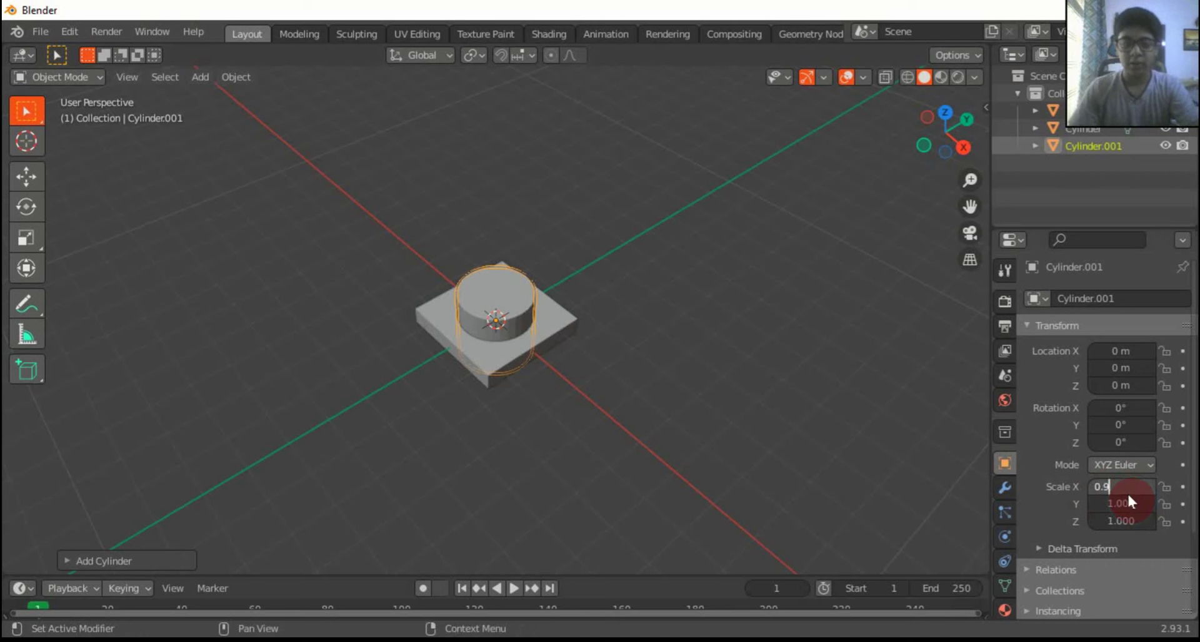
key(Return)
click(1135, 505)
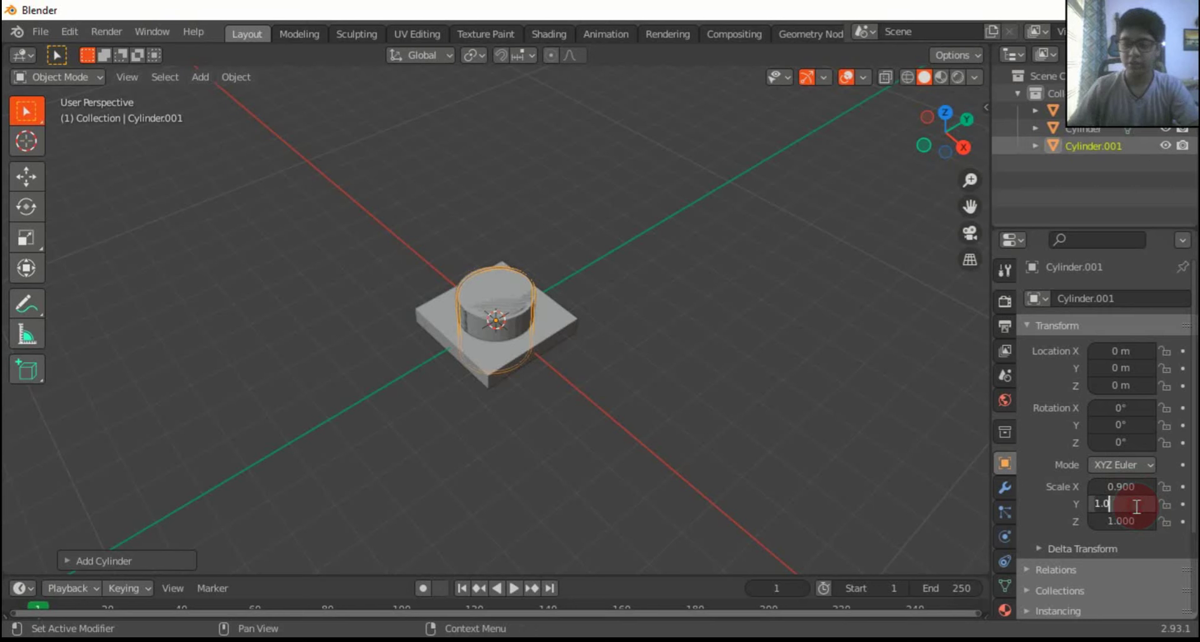
text(0.9)
key(Return)
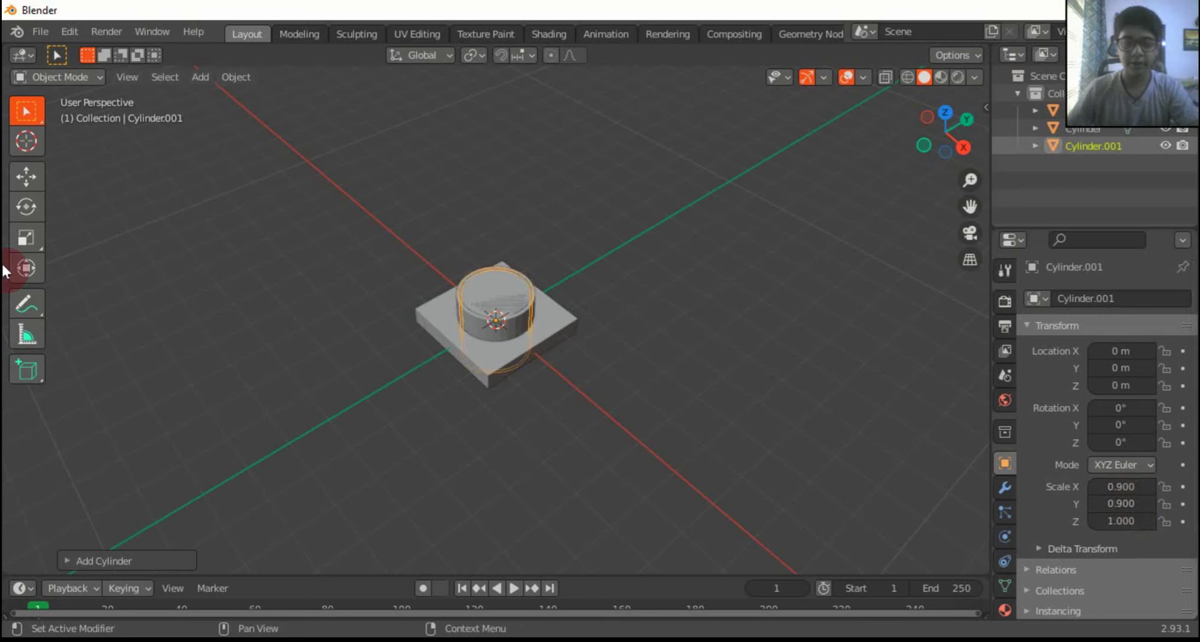
Set the narrower cylinder's Z scale to 3 and raise it along Z to about 3.77 m, above the first cylinder
click(27, 177)
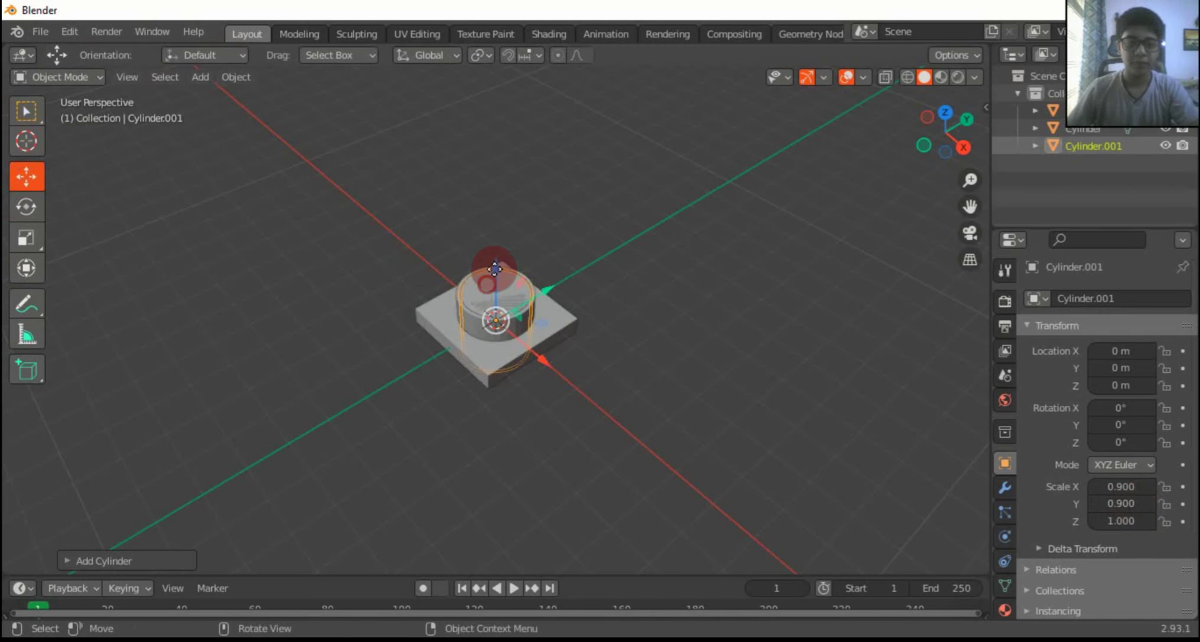
drag(494, 269, 495, 225)
click(1122, 522)
text(1.0)
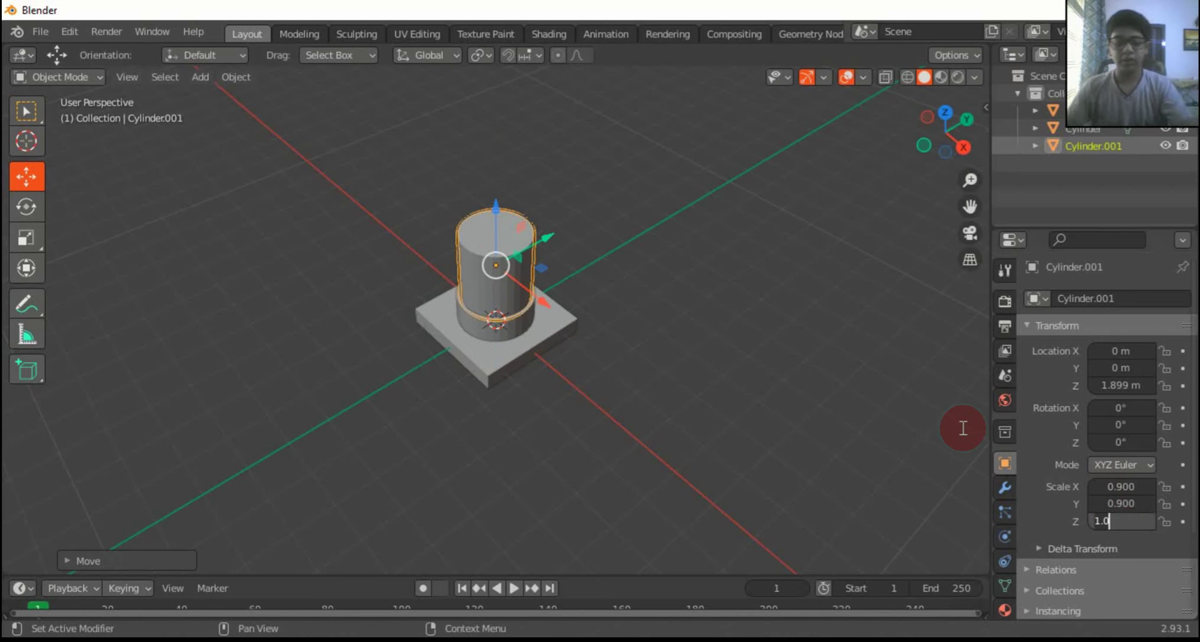
key(Return)
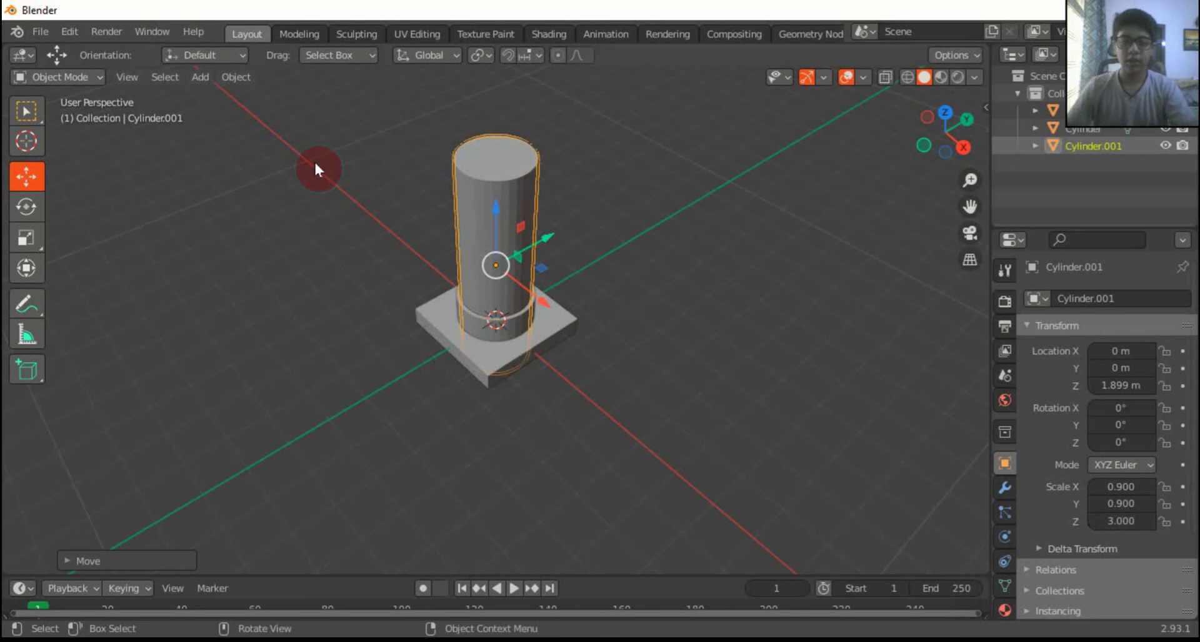
drag(498, 203, 476, 141)
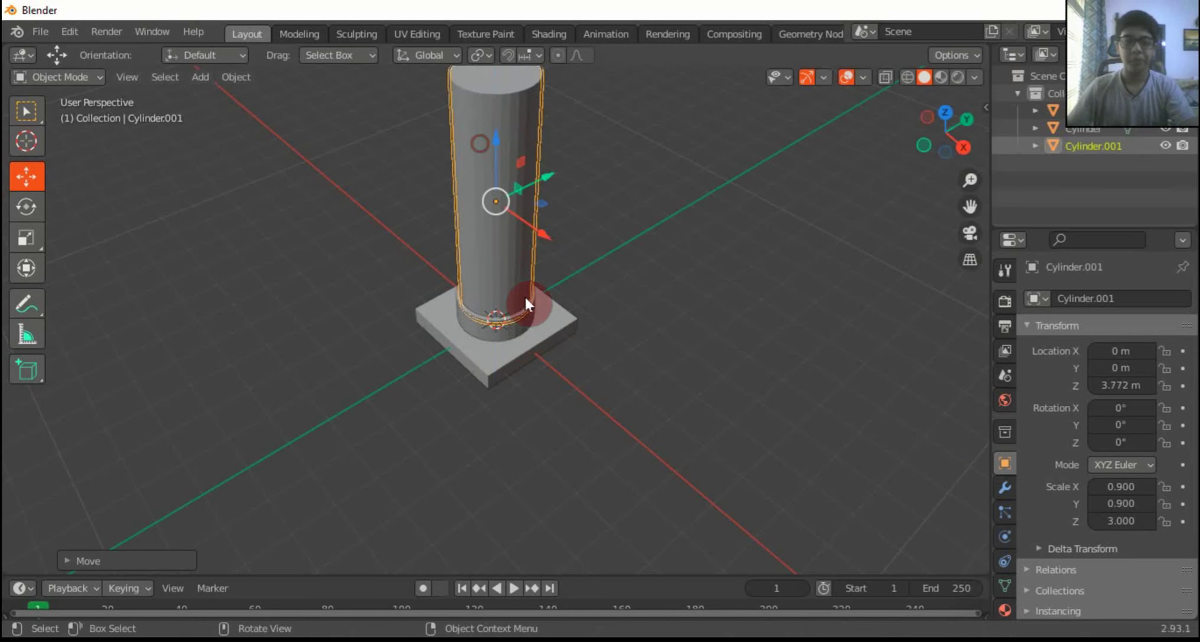
Try raising the short cylinder along Z to about 5.39 m in right view, and revert the move
click(522, 335)
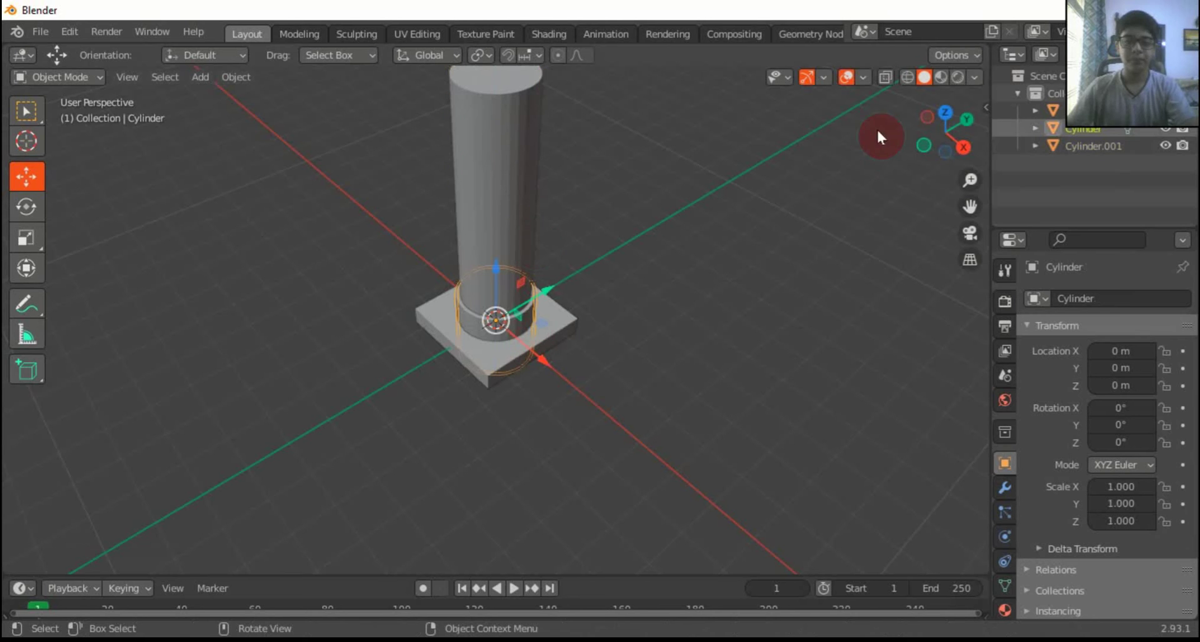
click(963, 146)
drag(970, 174, 514, 118)
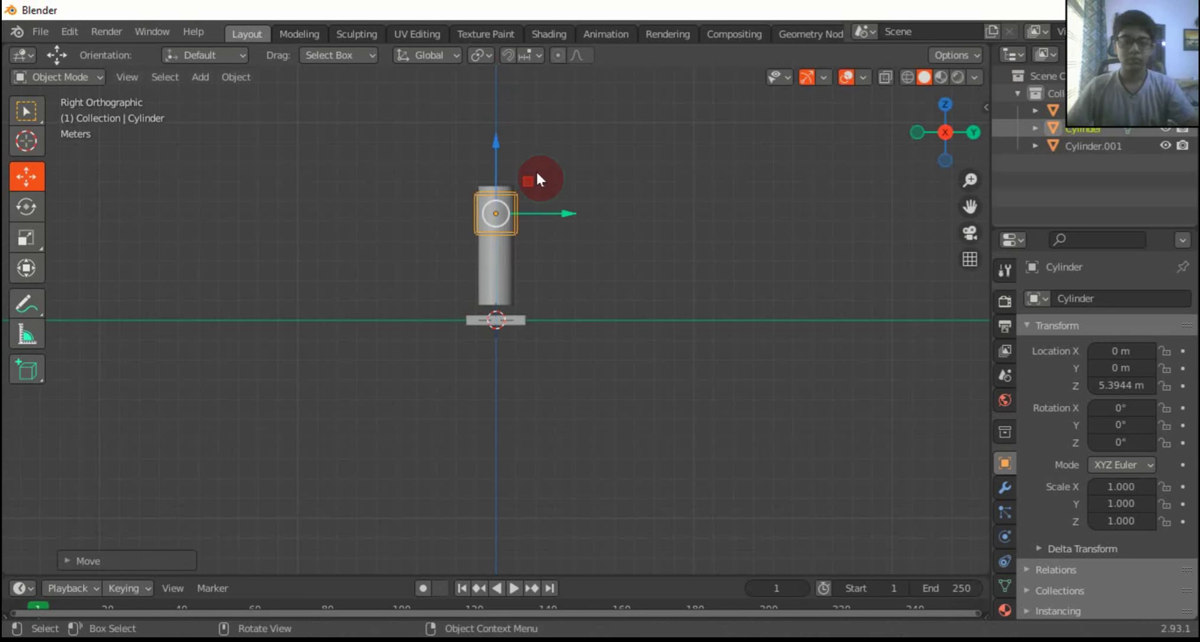
key(alt+g)
Move the flattened cube up along Z to about 6.54 m, at the top of the tall cylinder
click(475, 320)
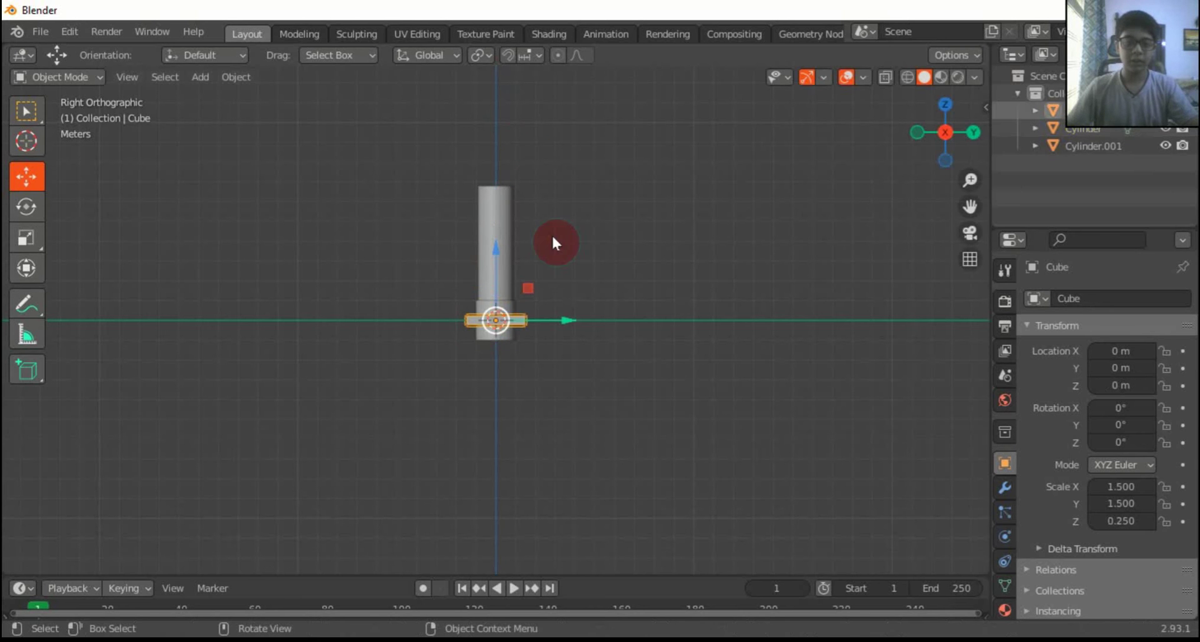
drag(497, 247, 490, 102)
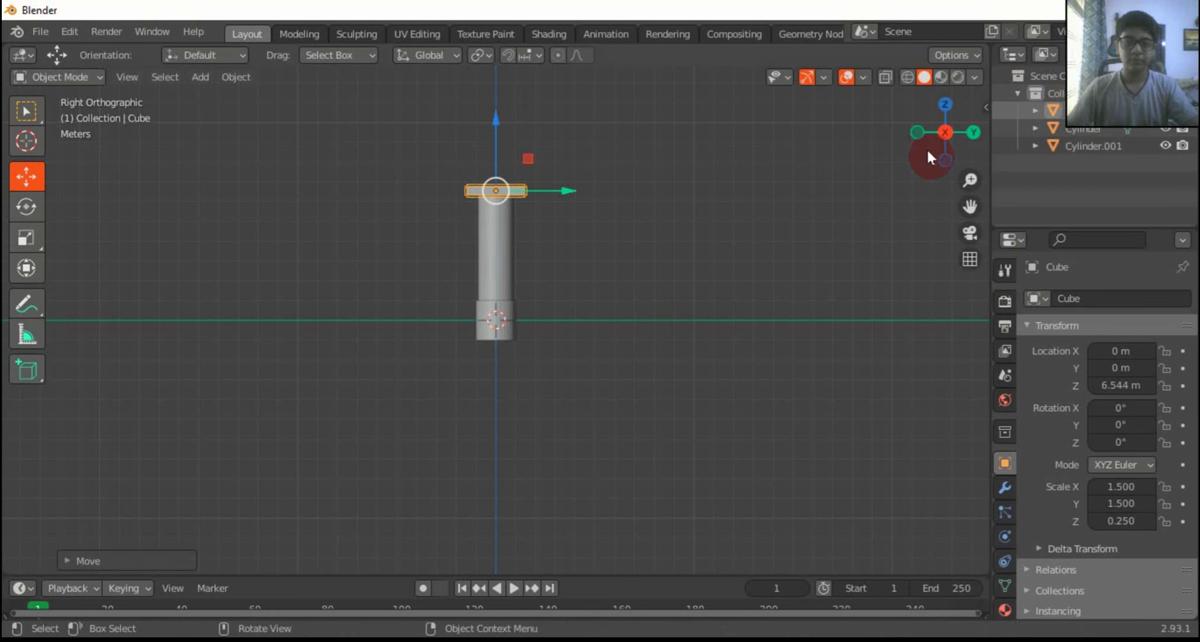
drag(940, 129, 943, 132)
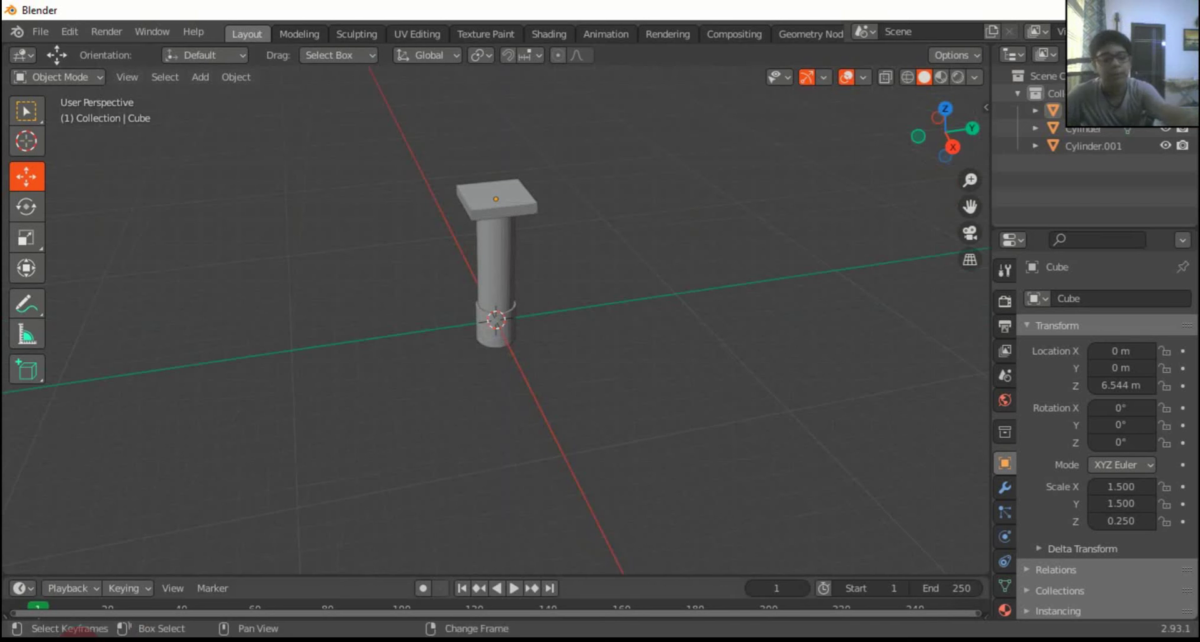
Add a new cube mesh at the origin and set its X scale to 0.5
key(shift+a)
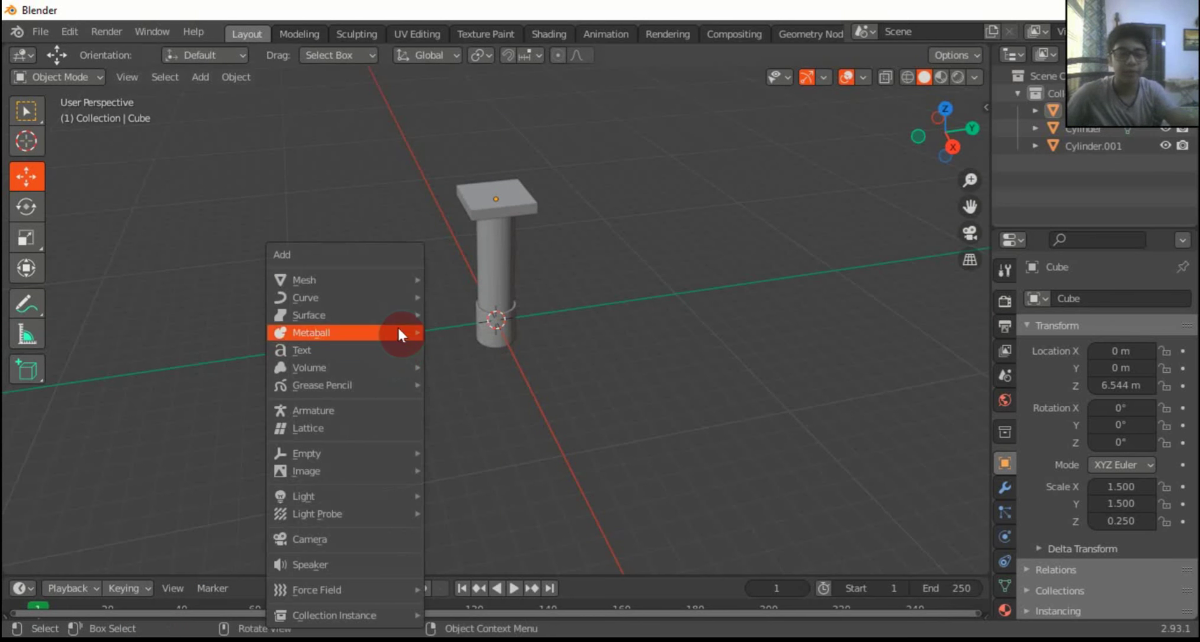
mouse_move(437, 279)
click(470, 289)
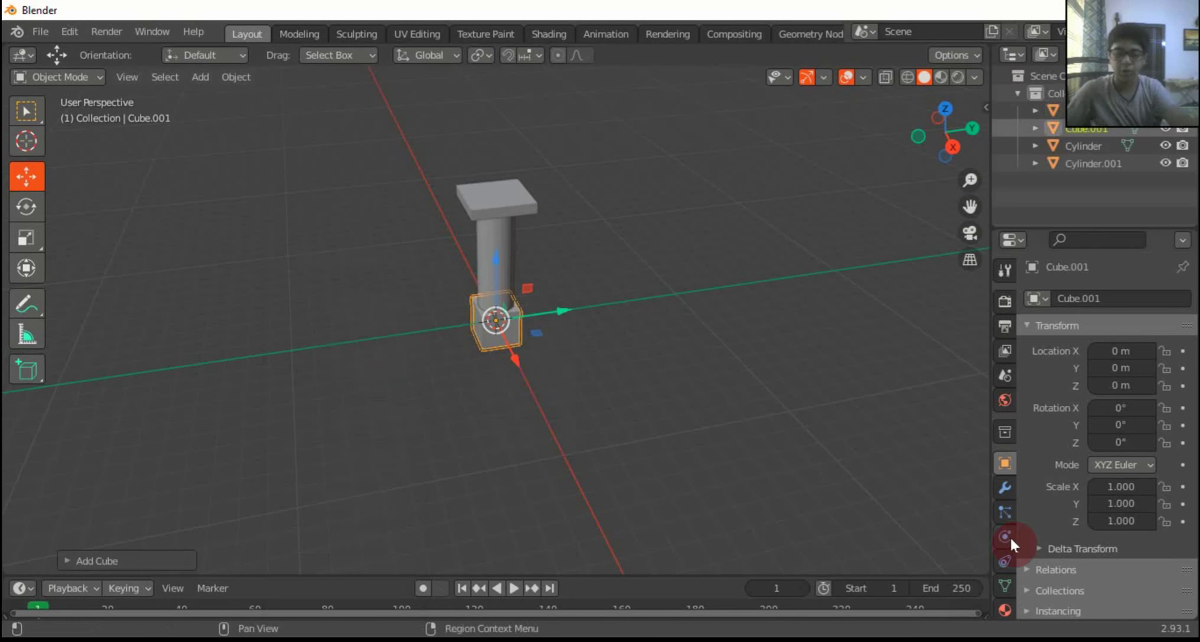
click(1114, 486)
text(0)
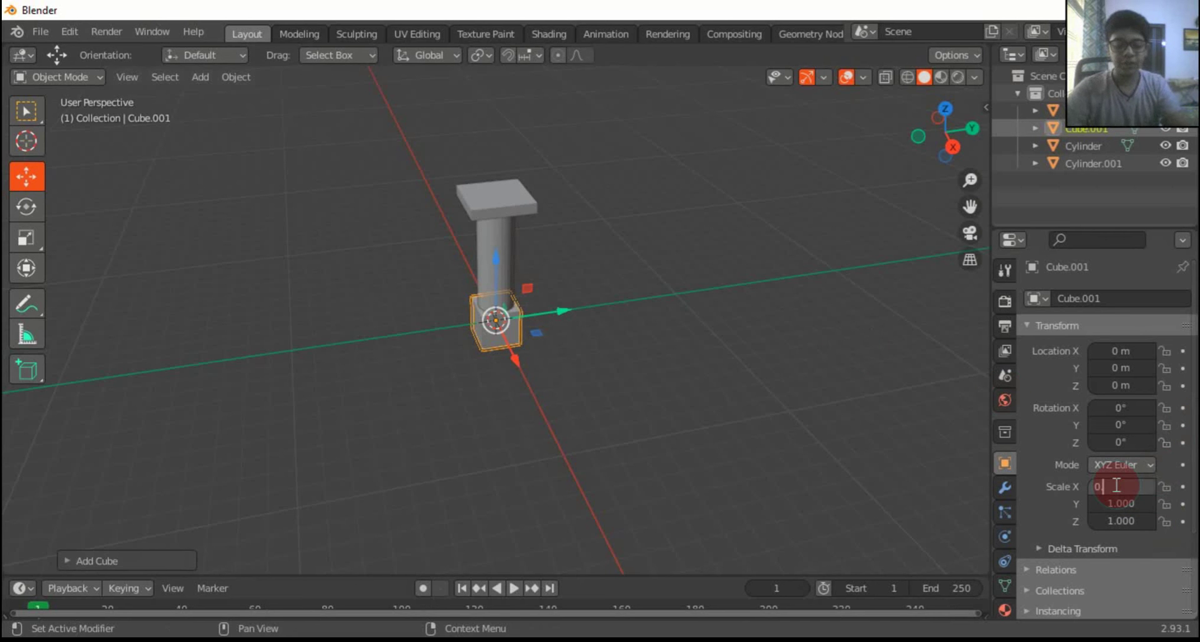
text(.5)
key(Return)
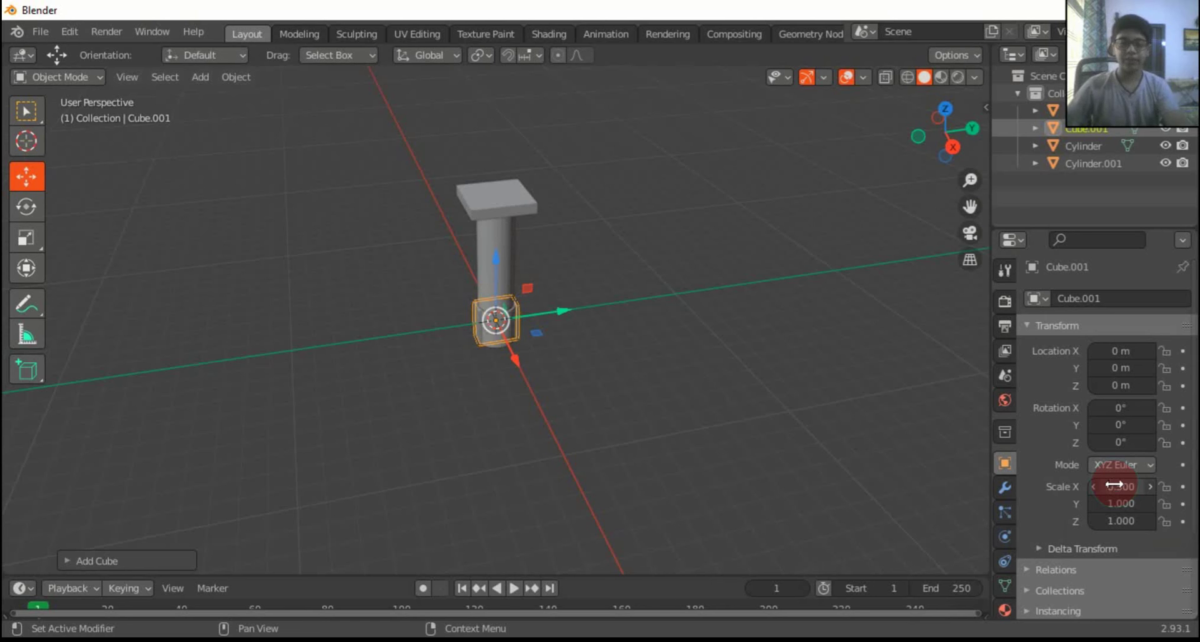
Set the new cube's Z scale to 5 and raise it along Z to about 11.80 m, above the flat plate
click(1130, 522)
text(5)
key(Return)
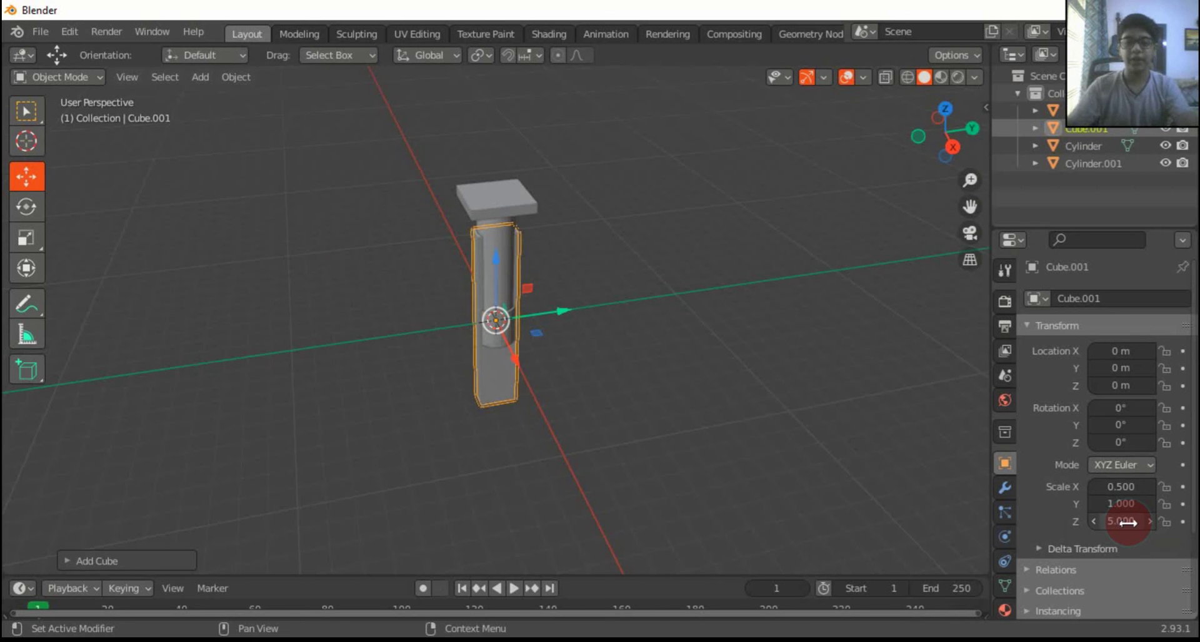
drag(517, 284, 817, 8)
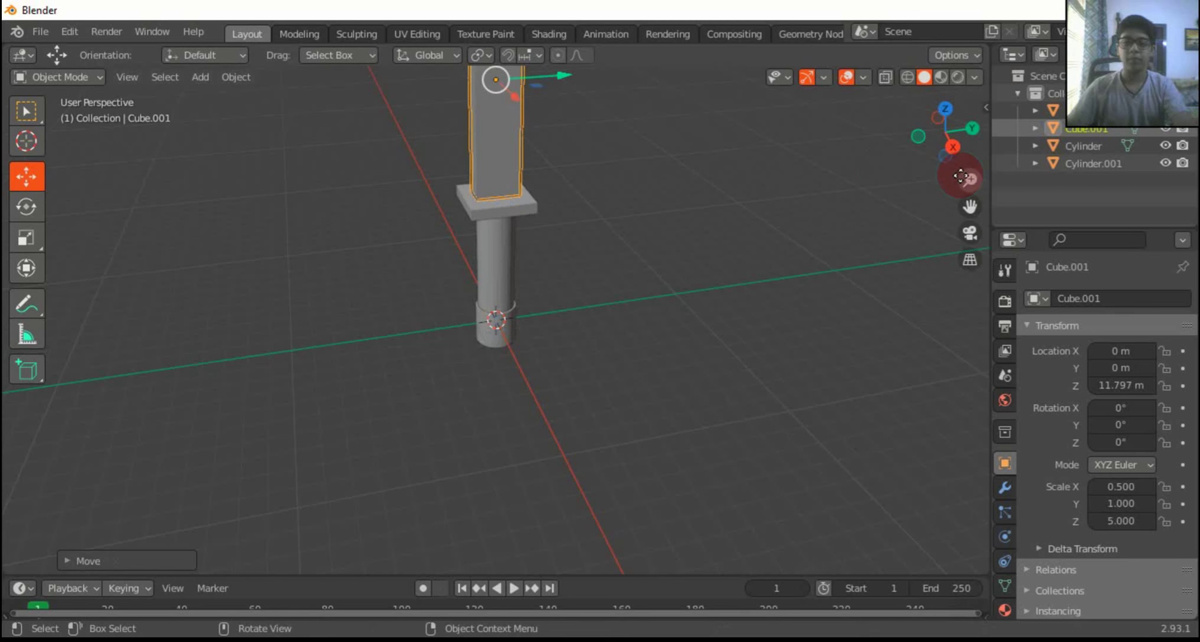
Set the blade cube's Z scale to 6 and raise it along Z to about 12.30 m
drag(965, 178, 965, 268)
drag(952, 159, 907, 123)
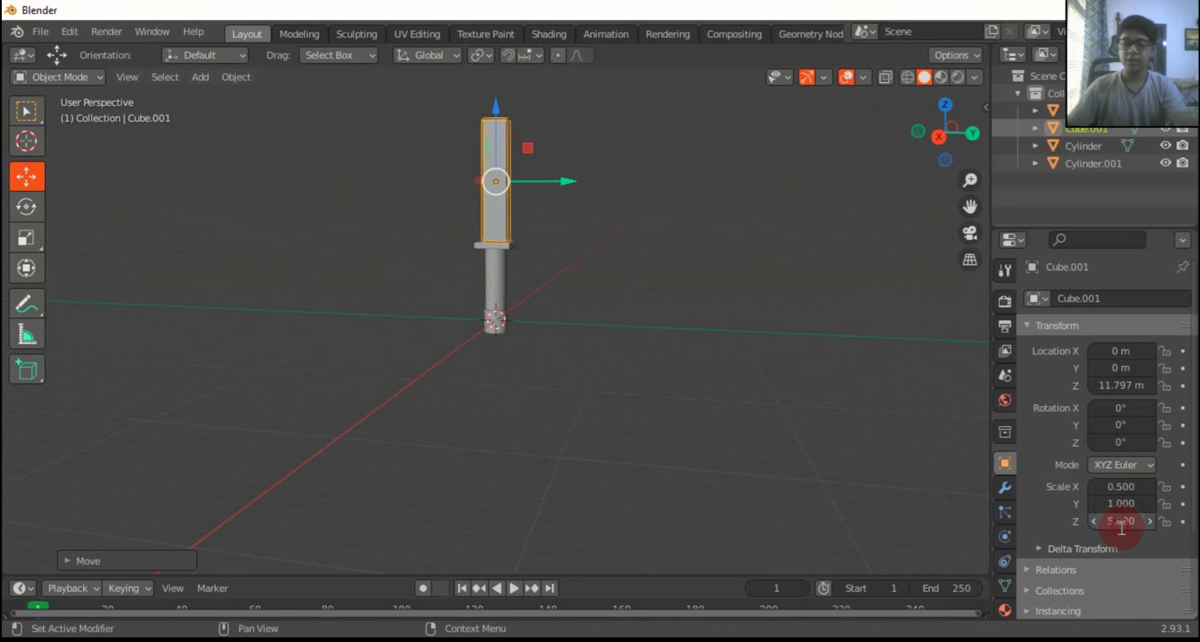
key(Return)
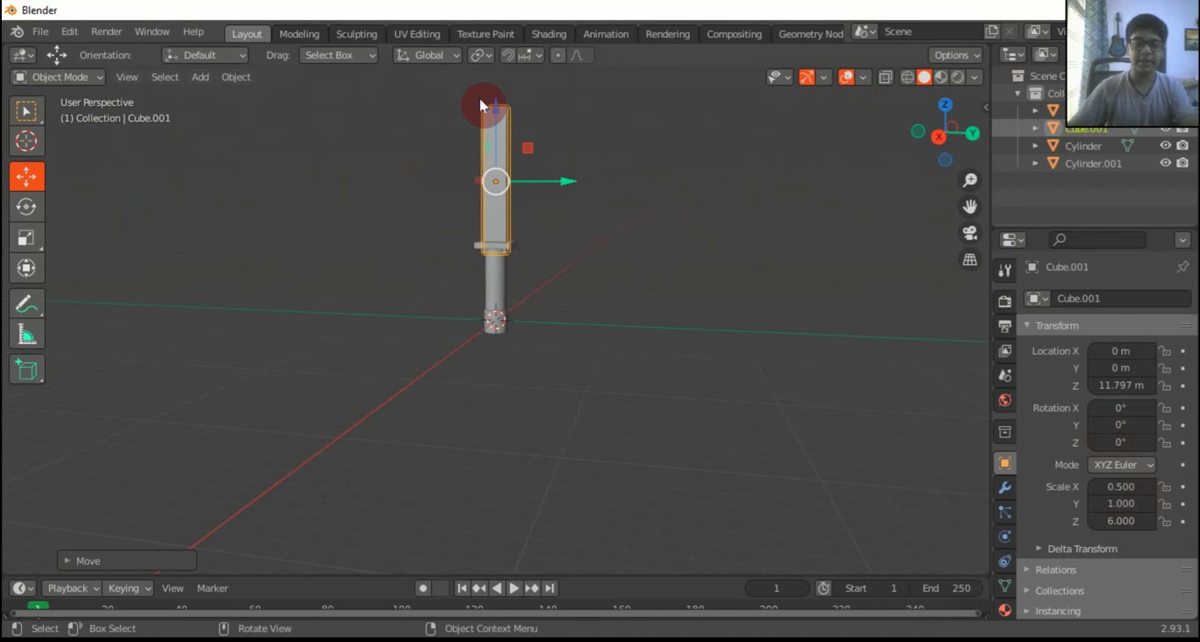
drag(503, 98, 553, 100)
Duplicate the blade in place by copying and pasting it, and select the copy
drag(917, 141, 782, 189)
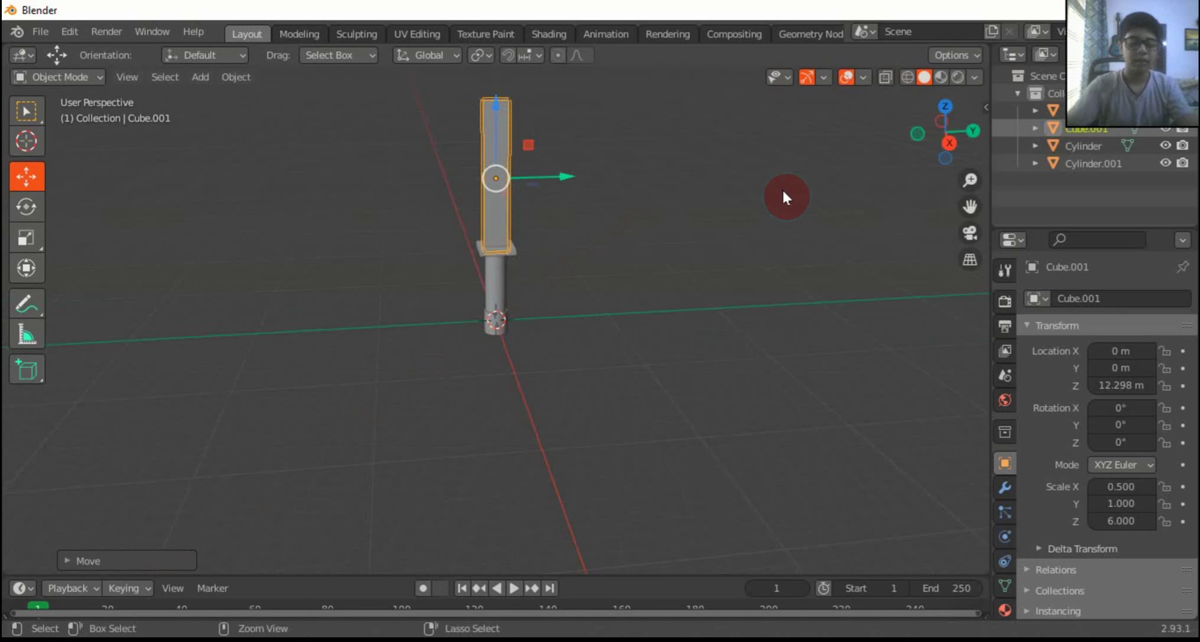
key(ctrl+v)
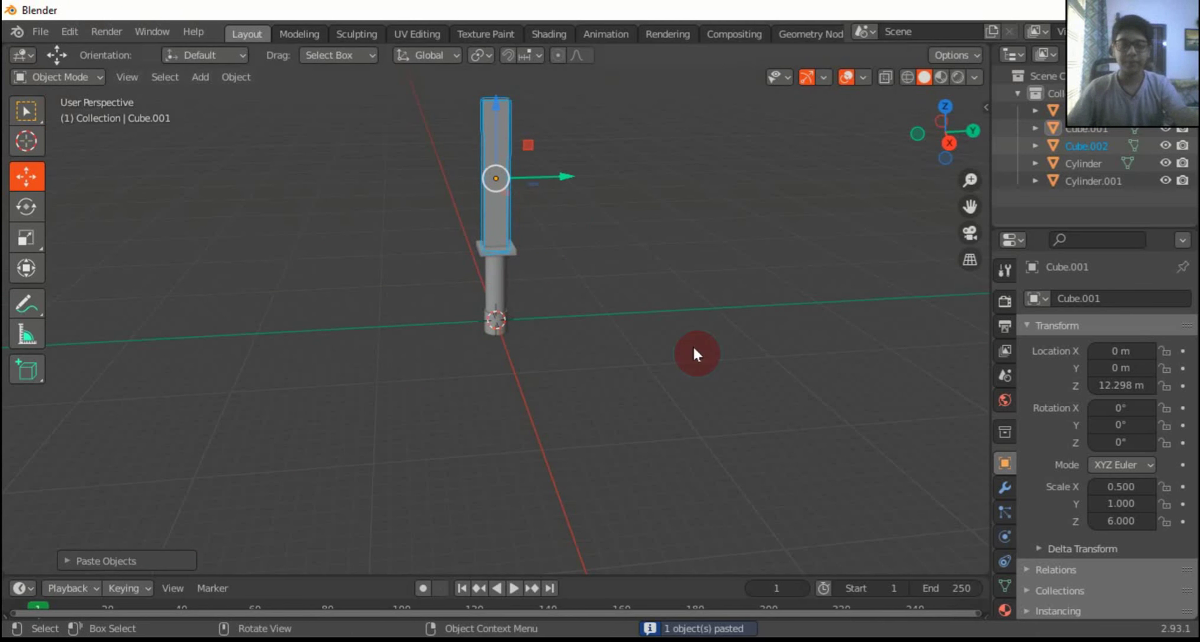
click(496, 209)
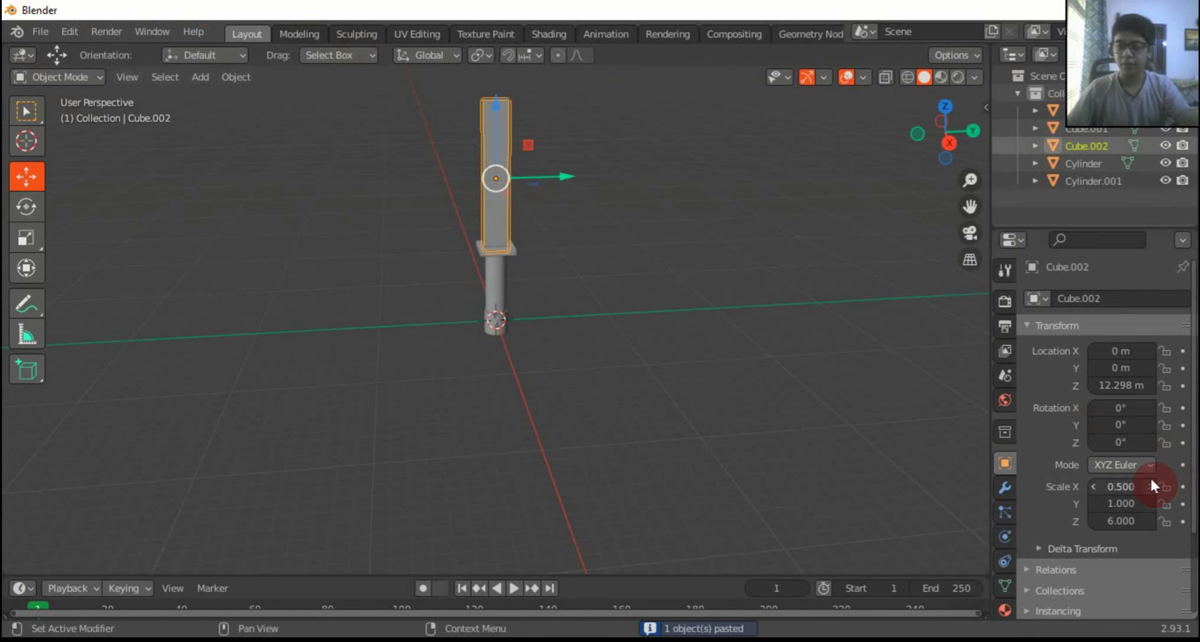
Try rotating the blade copy 10° about Y, and reset its Y rotation to 0°
click(1127, 420)
text(10)
key(Return)
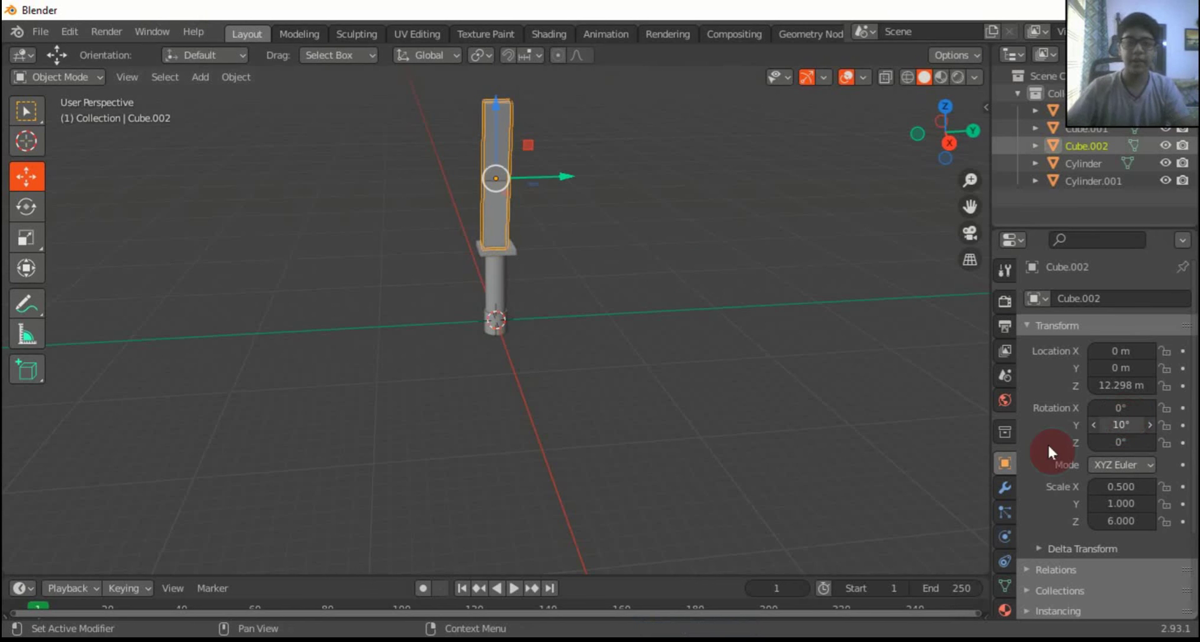
click(1125, 430)
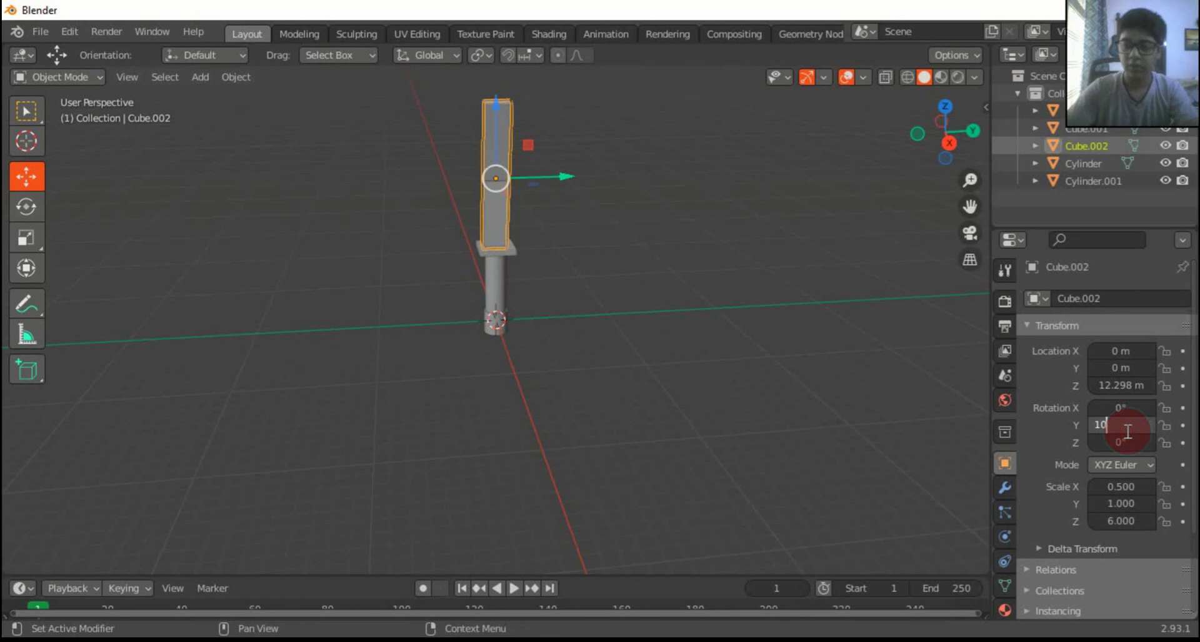
text(0)
key(Return)
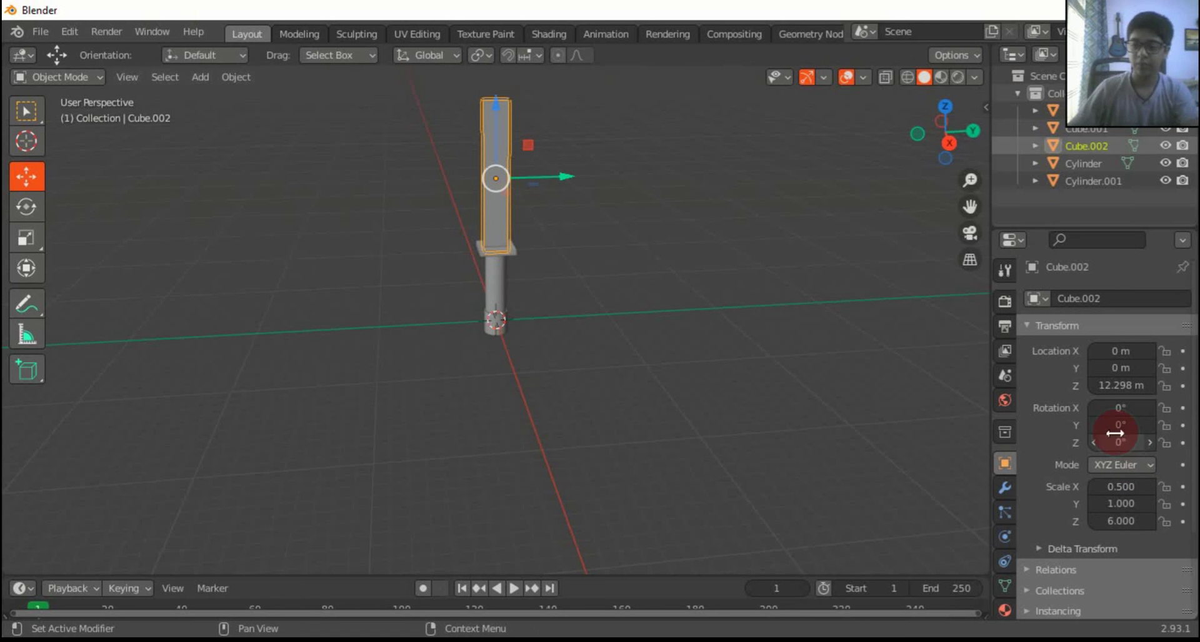
Try rotating the blade copy 10° about Z, check it from above, and reset its Z rotation to 0°
key(Return)
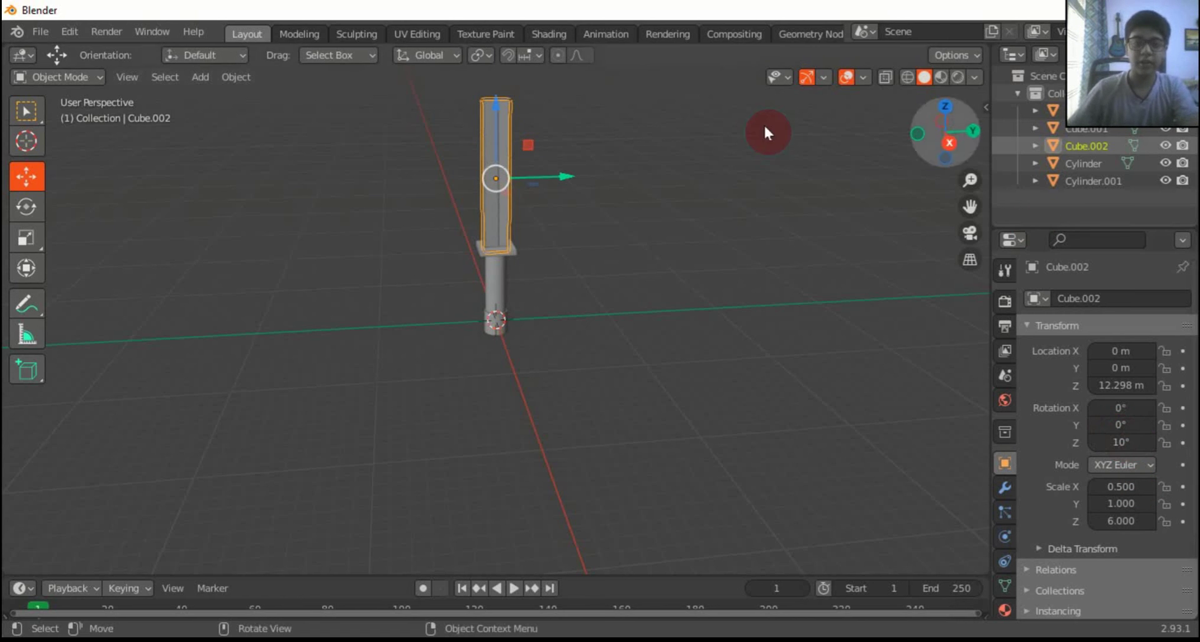
click(911, 136)
drag(913, 137, 565, 295)
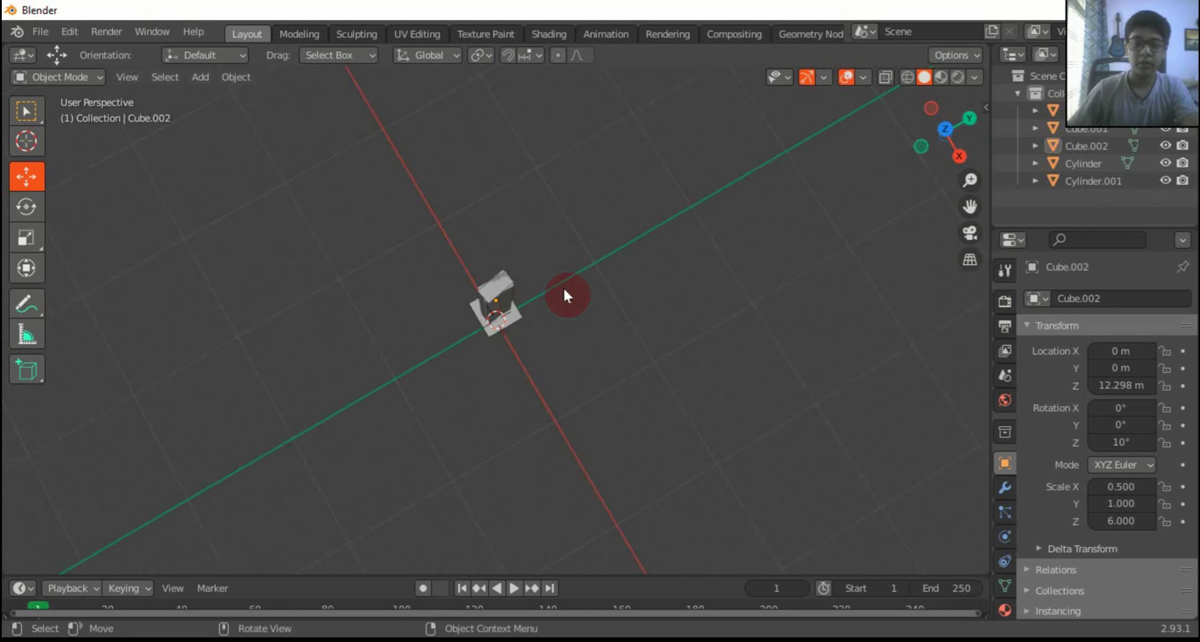
click(489, 306)
click(489, 306)
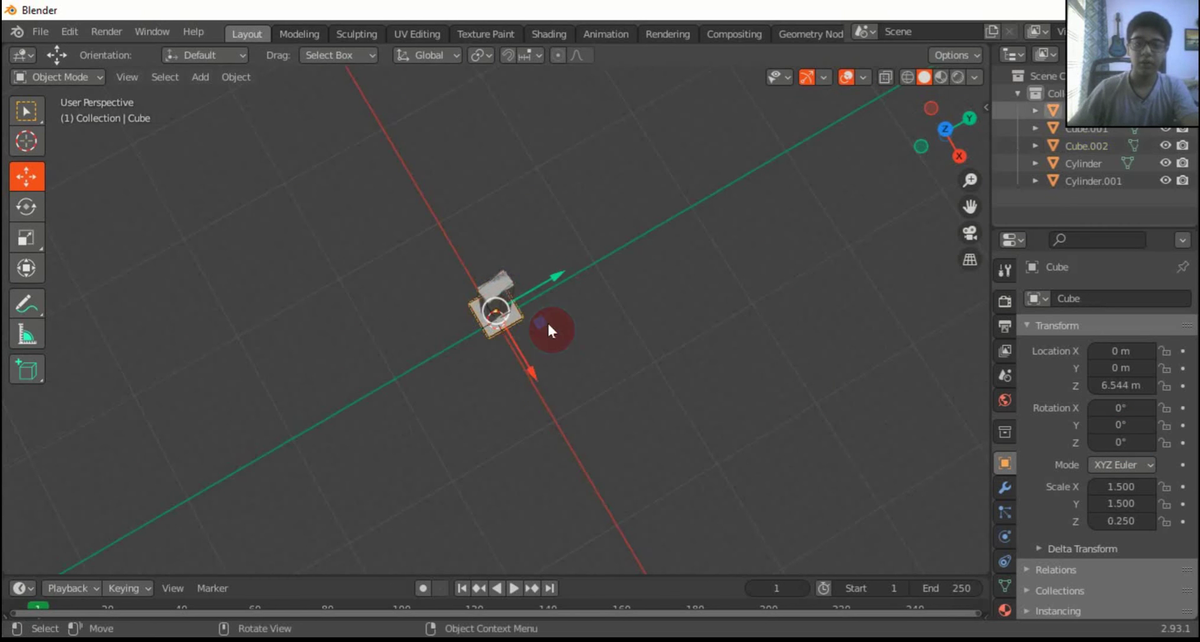
click(500, 289)
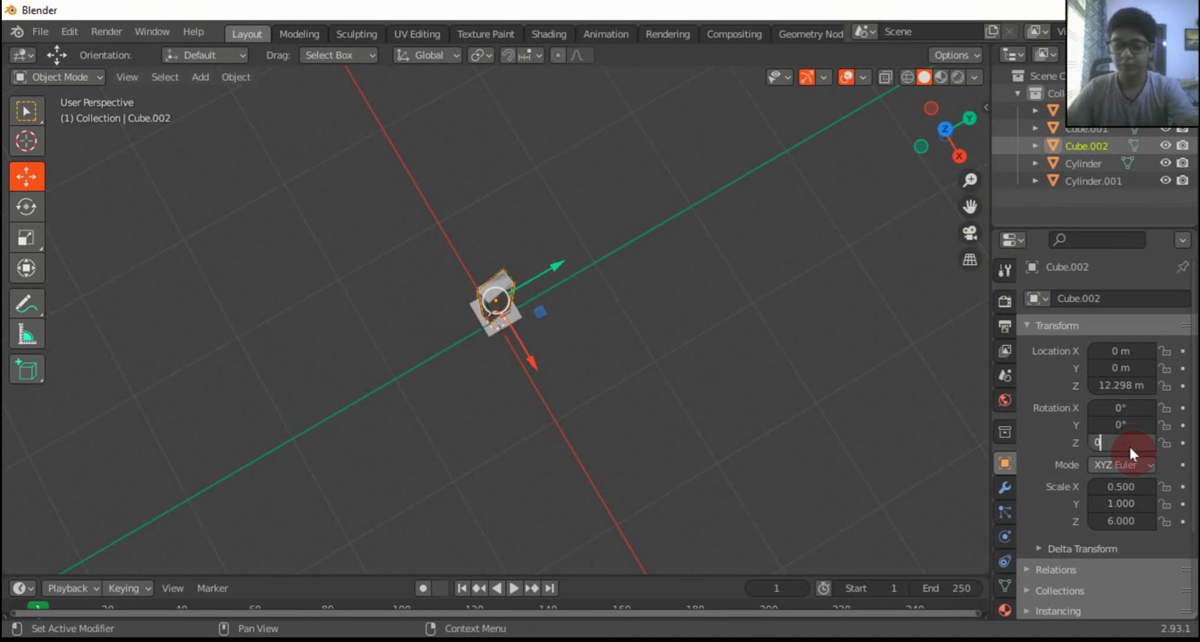
Set the blade copy's X rotation to 10°
click(1125, 408)
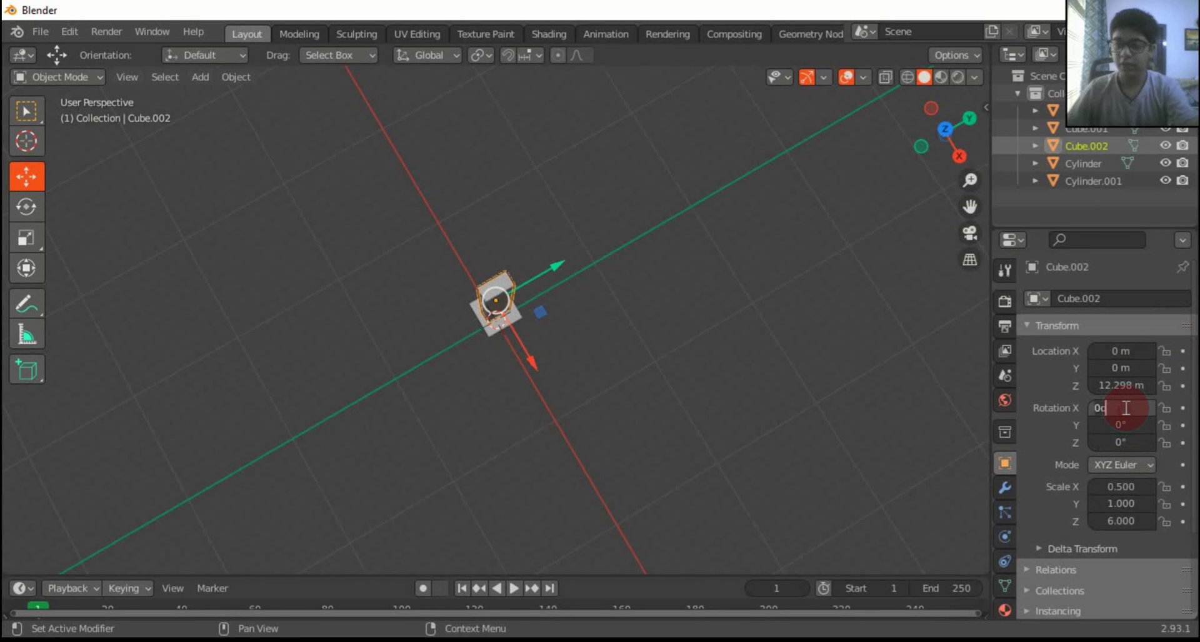
text(10)
key(Return)
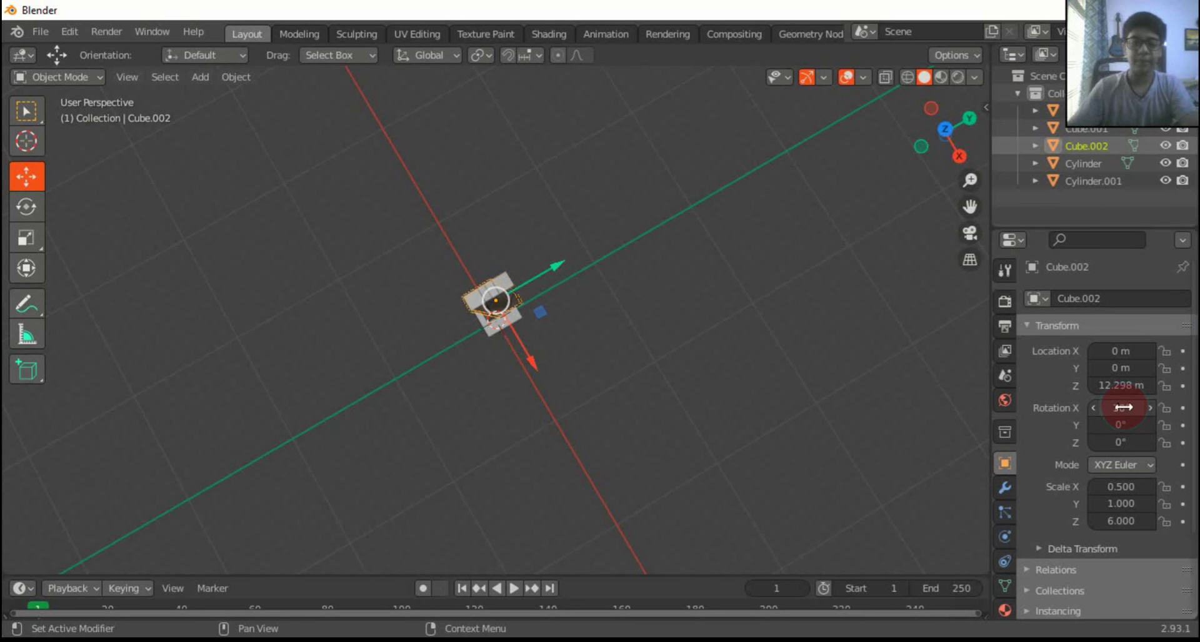
drag(931, 135, 901, 123)
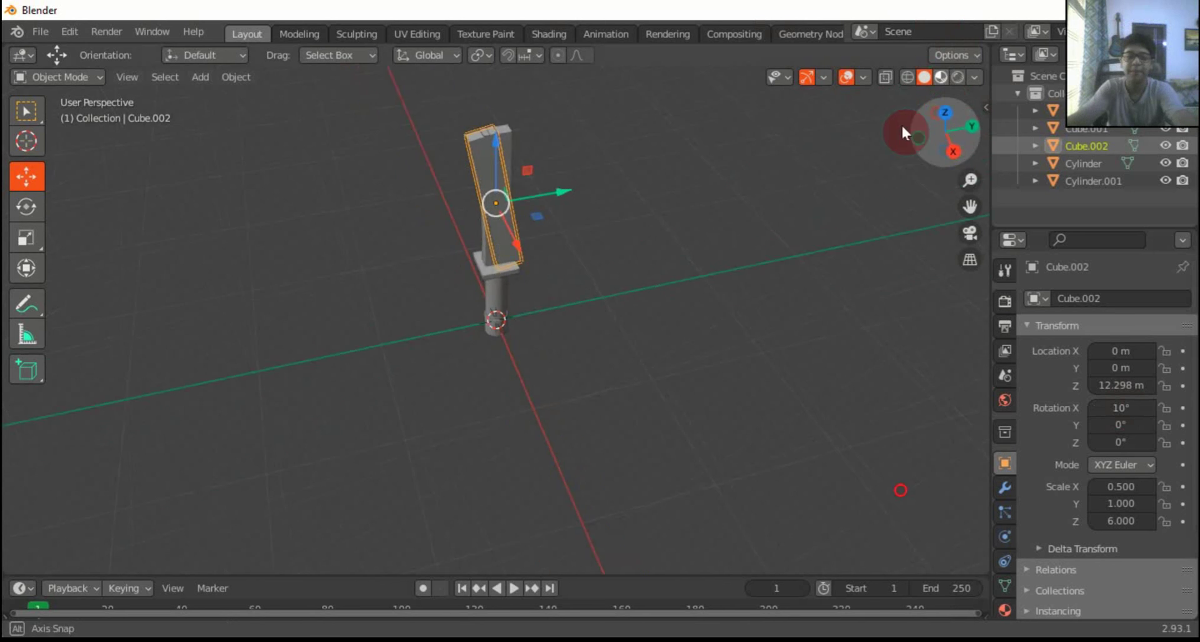
Move the tilted copy along Y to about 1.80 m and up along Z to about 14.93 m
drag(596, 199, 613, 196)
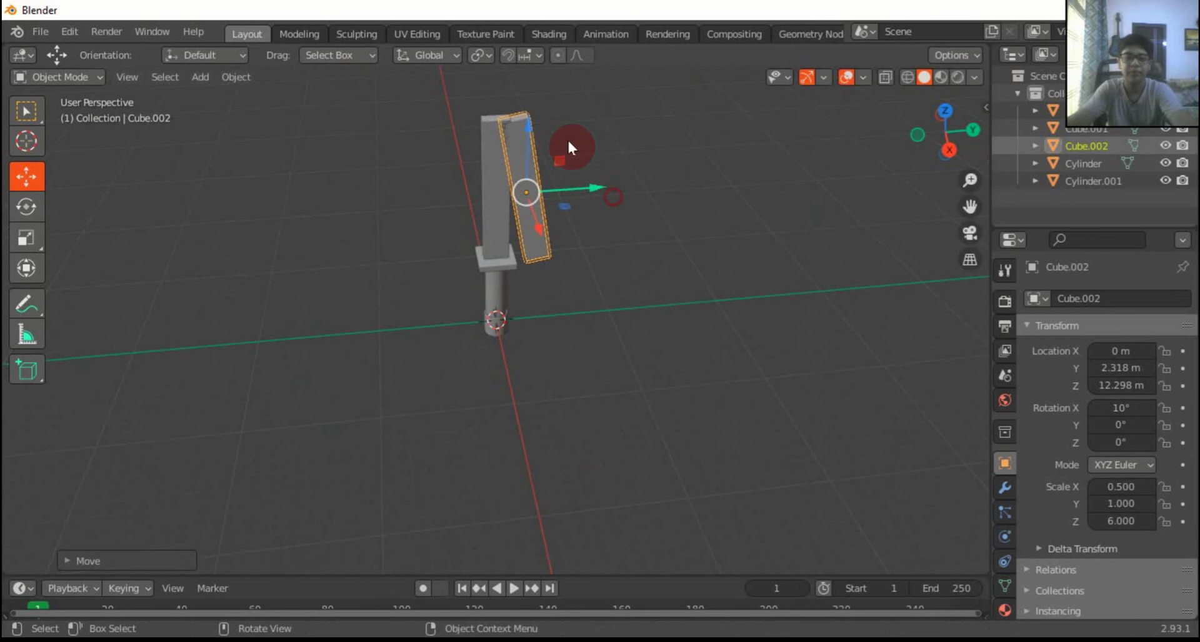
drag(532, 147, 528, 103)
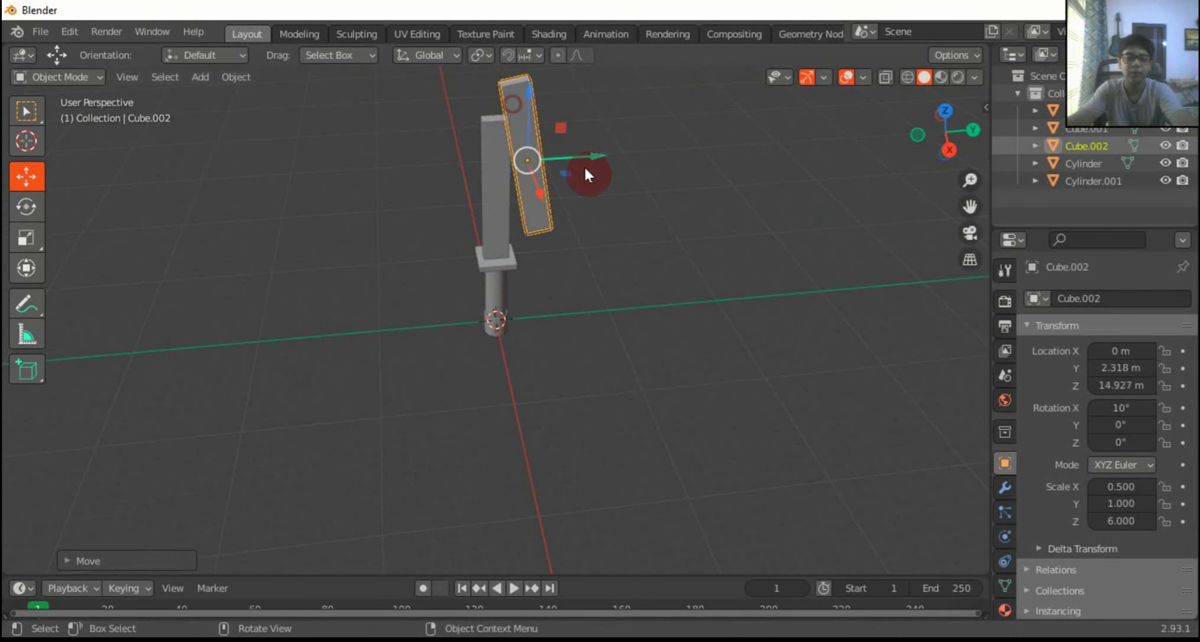
drag(591, 151, 583, 150)
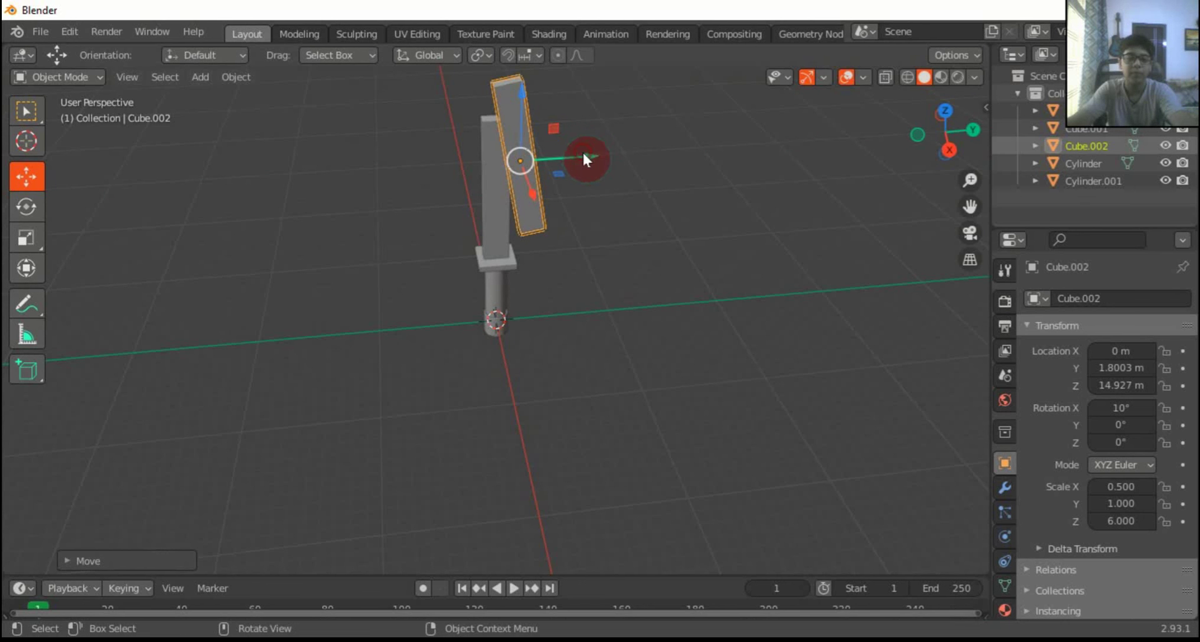
Set the tilted copy's X rotation to 20° and shift it along Y to about 2.06 m
click(1121, 408)
text(20)
key(Return)
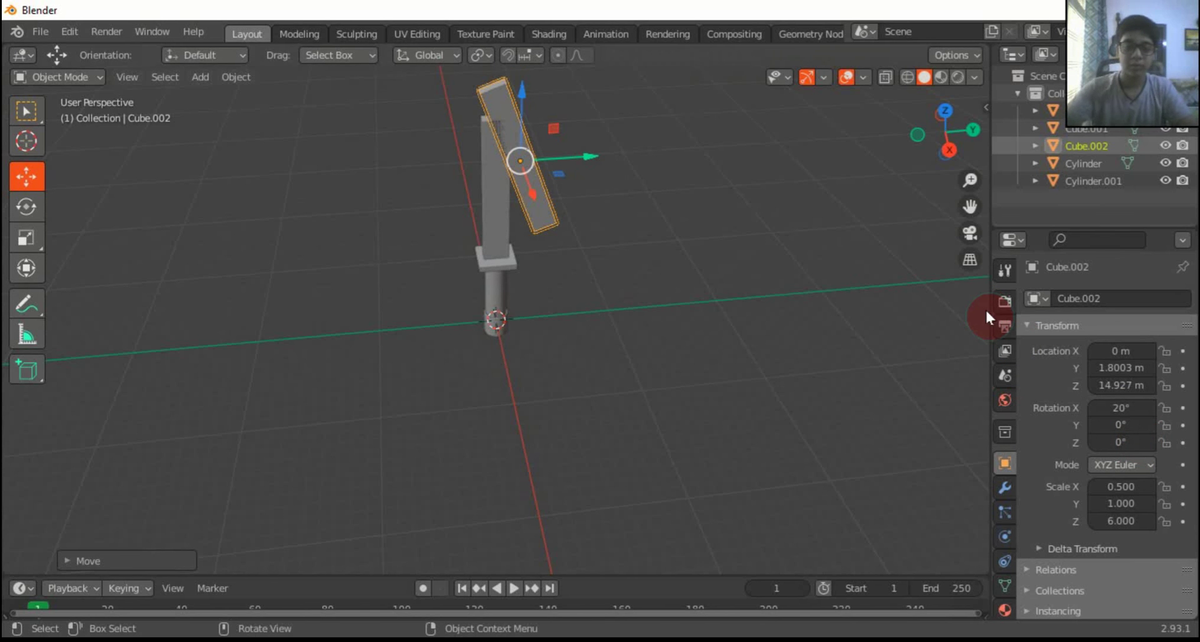
drag(588, 164, 597, 167)
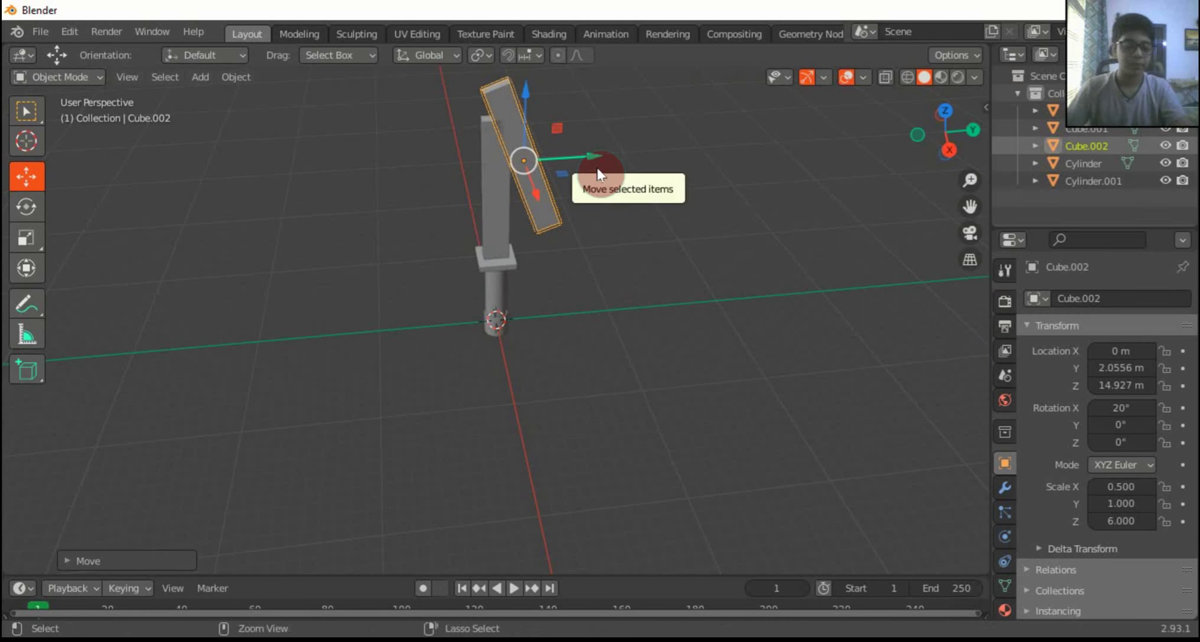
Duplicate the 20° tilted block in place and select the new copy
key(ctrl+c)
key(ctrl+v)
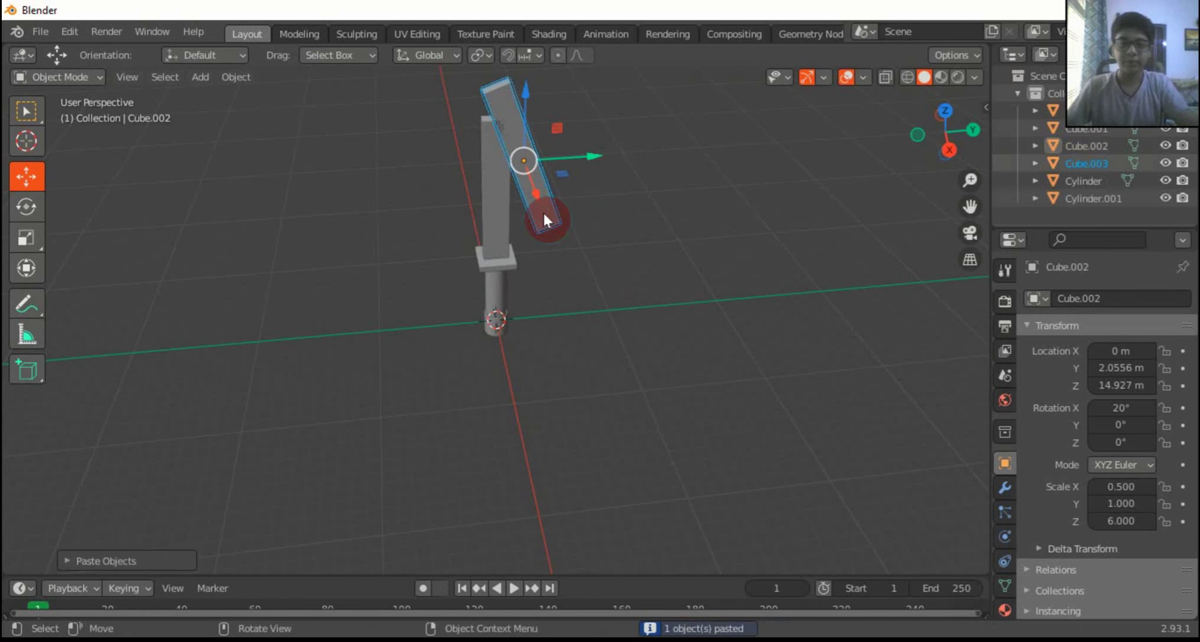
click(543, 212)
Set the new block's X rotation to -20° and move it along Y to about -2.12 m, on the blade's other side
double_click(1121, 412)
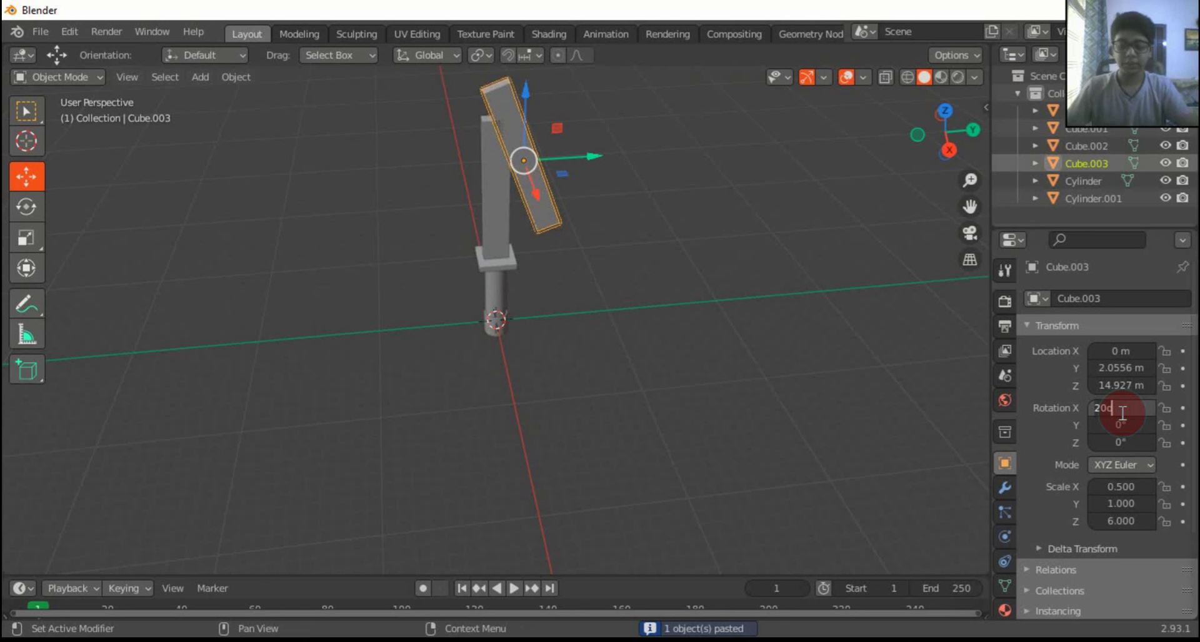
key(BackSpace)
key(BackSpace)
key(BackSpace)
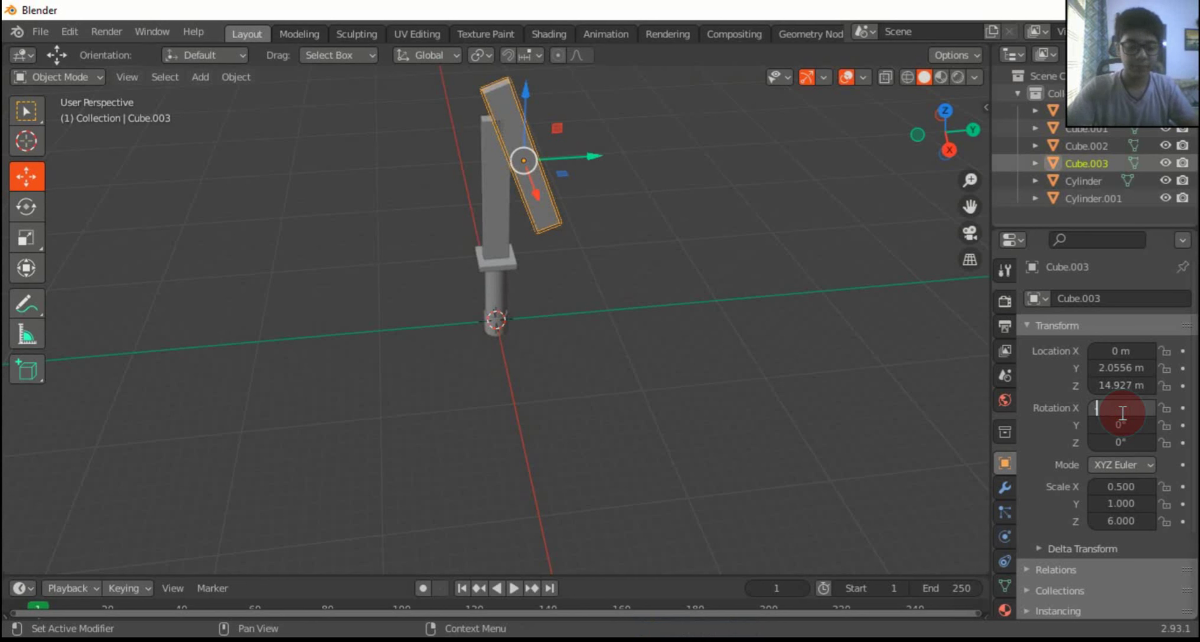
key(Return)
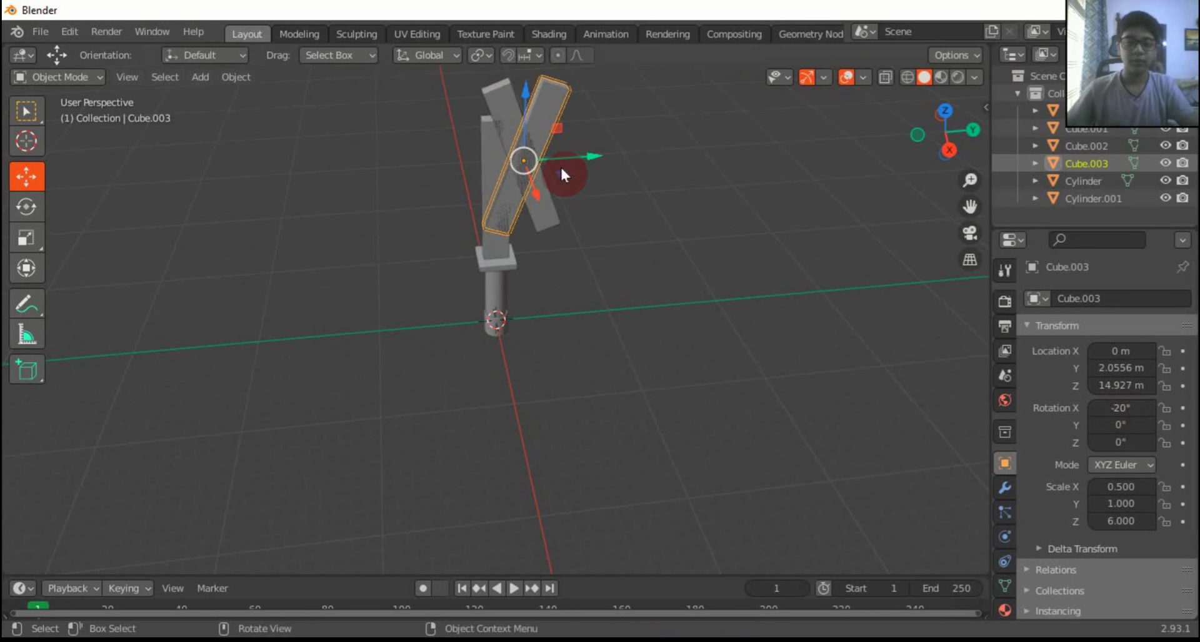
drag(588, 152, 529, 155)
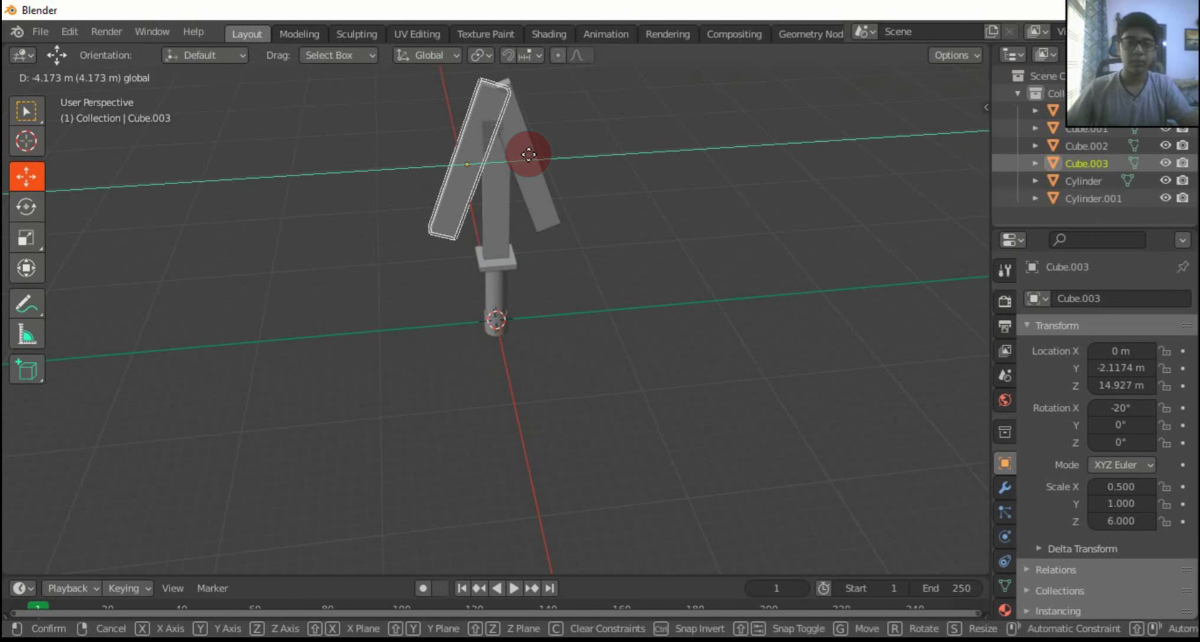
drag(528, 161, 528, 161)
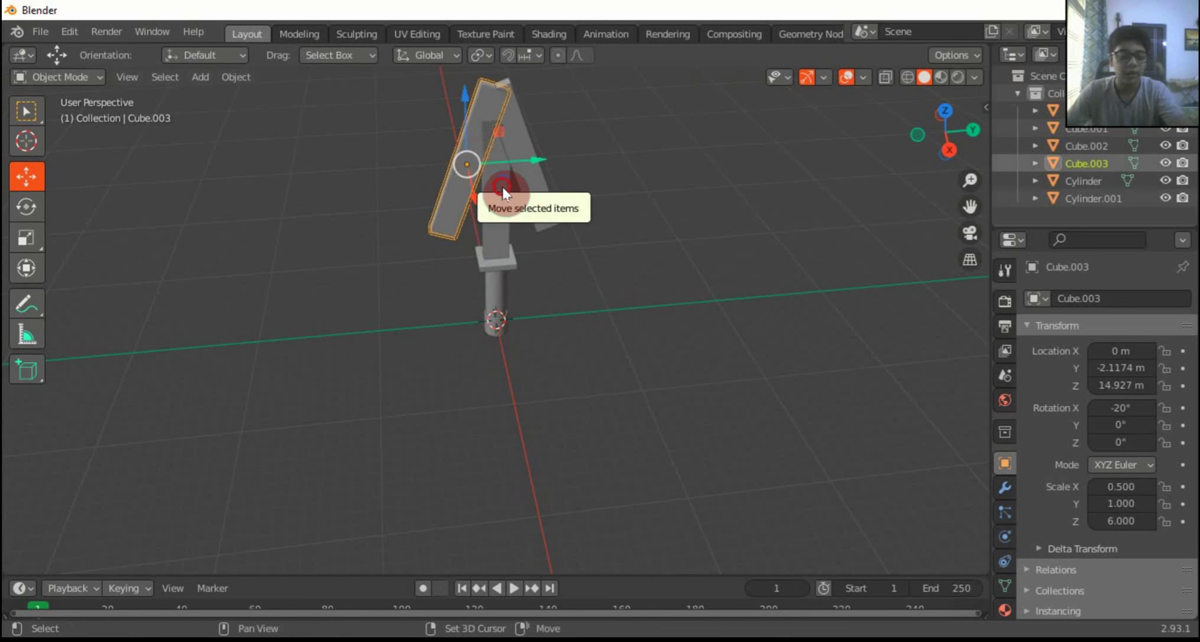
Cut one side of the blade's tip by subtracting the -20° block with Bool Tool's Auto Boolean Difference
shift+click(503, 187)
key(g)
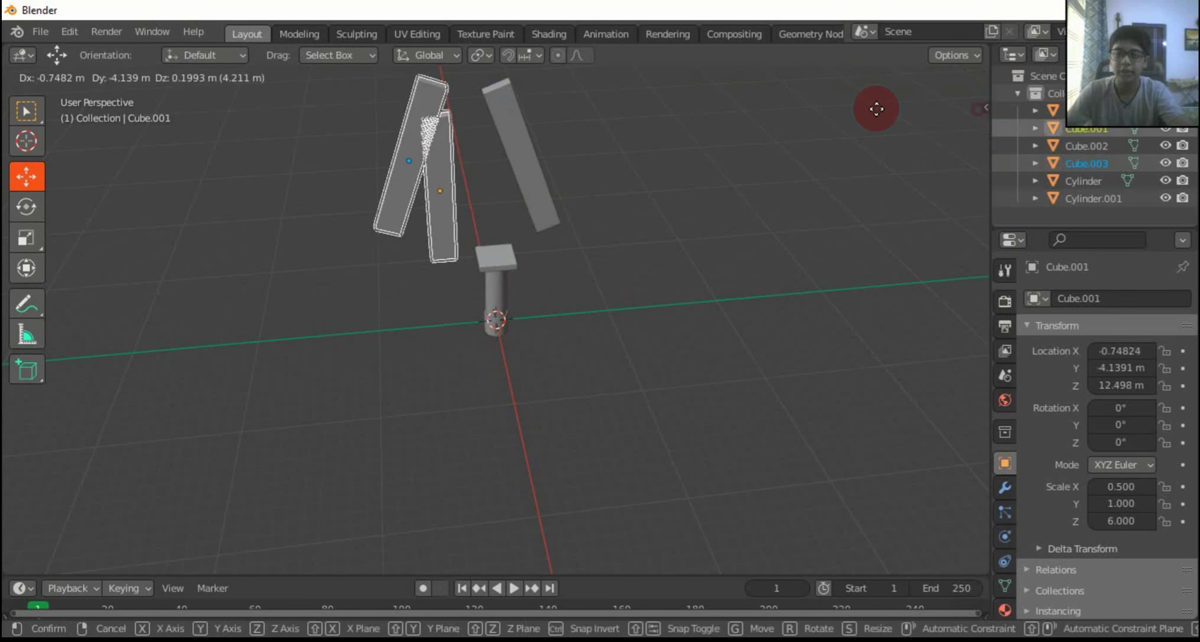
key(Escape)
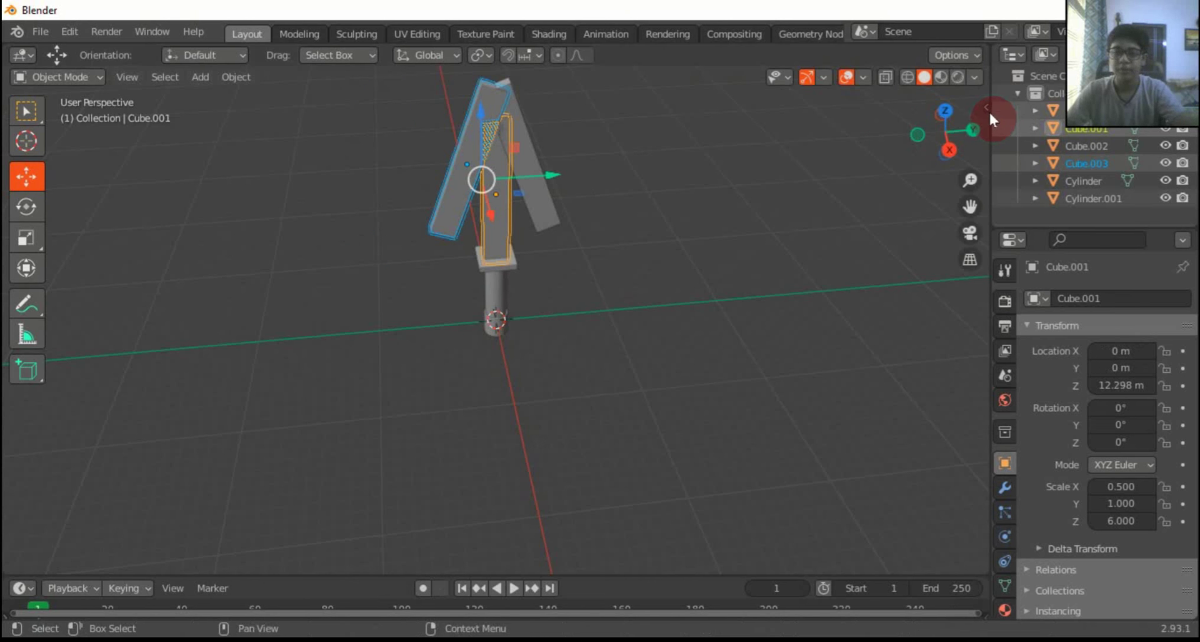
drag(984, 107, 889, 106)
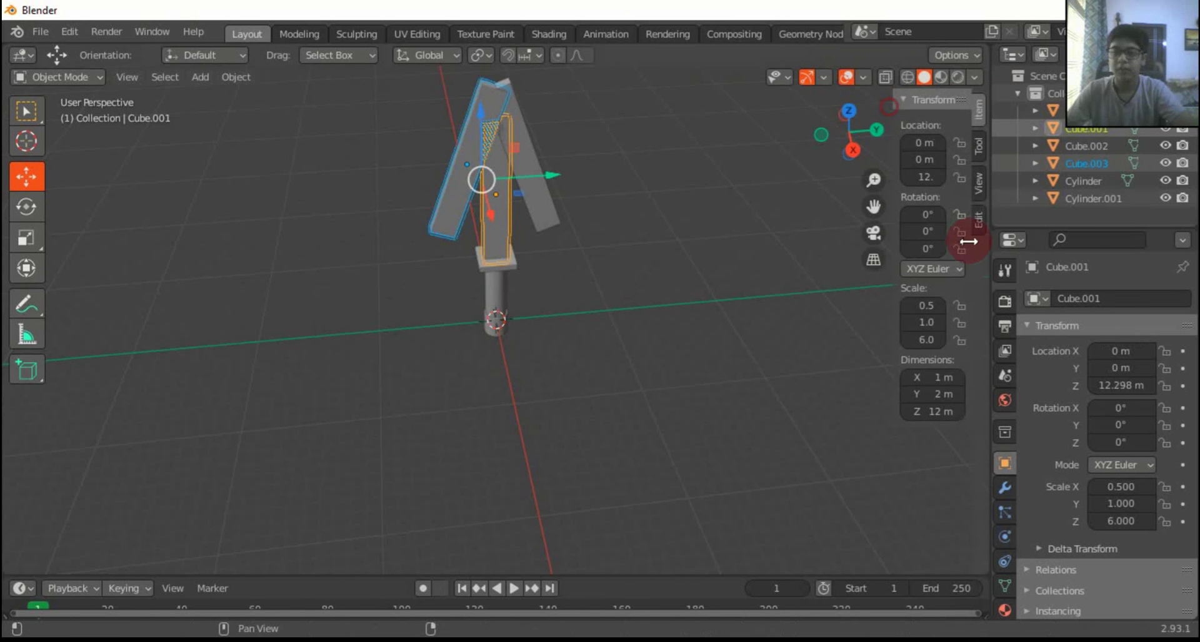
click(968, 220)
click(933, 102)
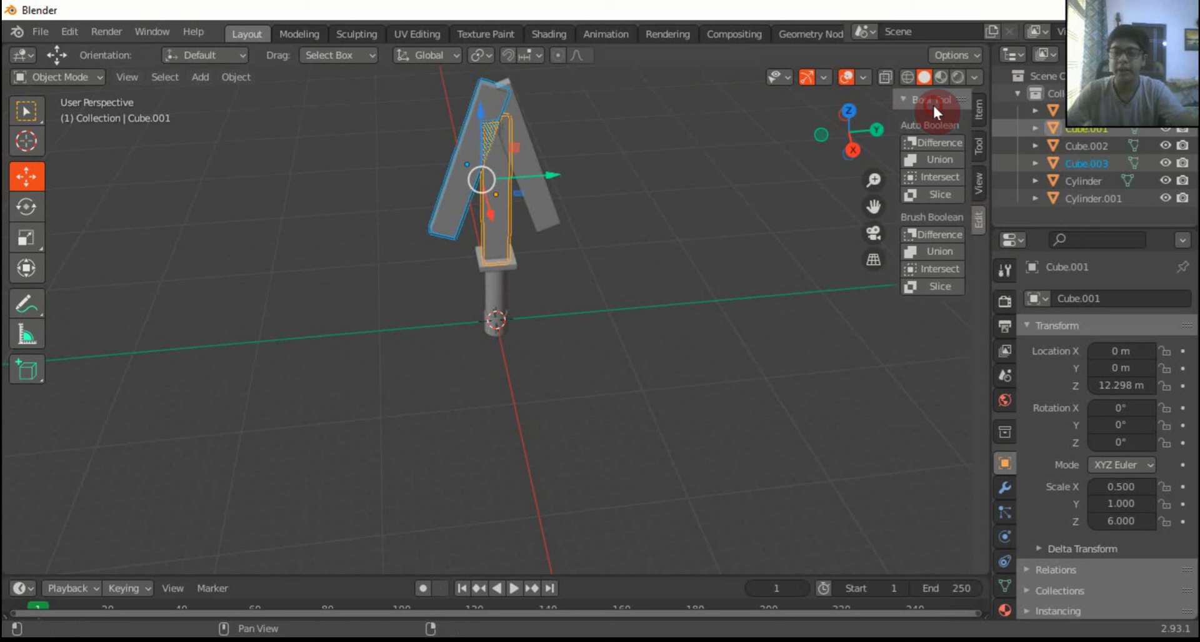
click(932, 139)
Subtract the 20° block from the blade with Auto Boolean Difference to finish the pointed tip, and deselect the blade
click(545, 211)
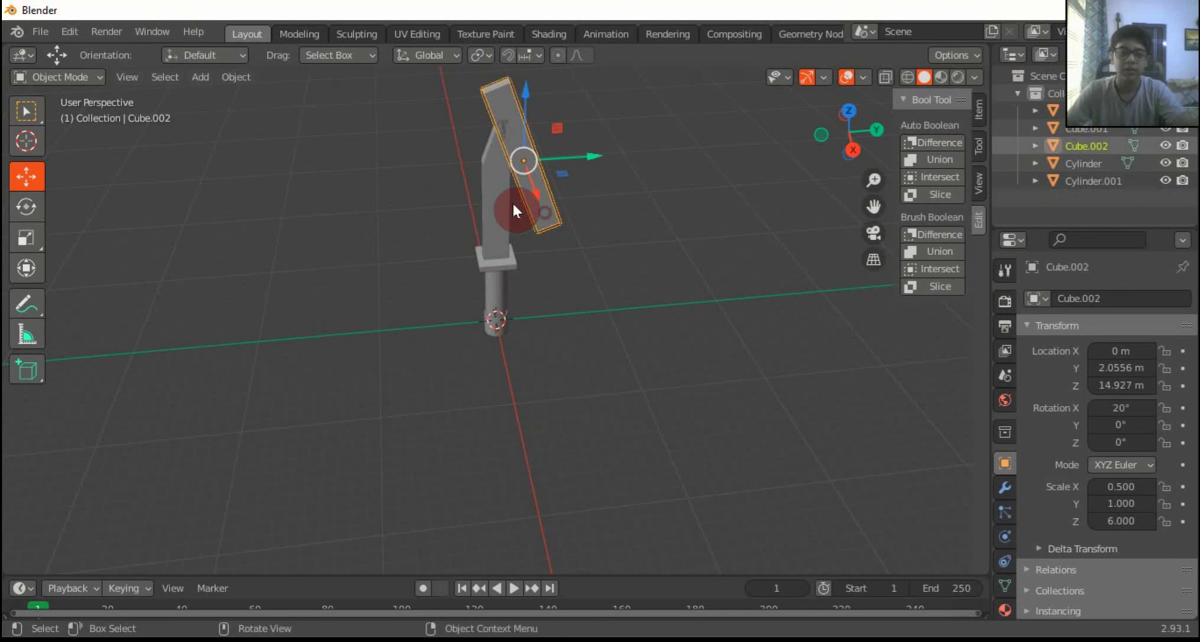
shift+click(492, 227)
click(917, 143)
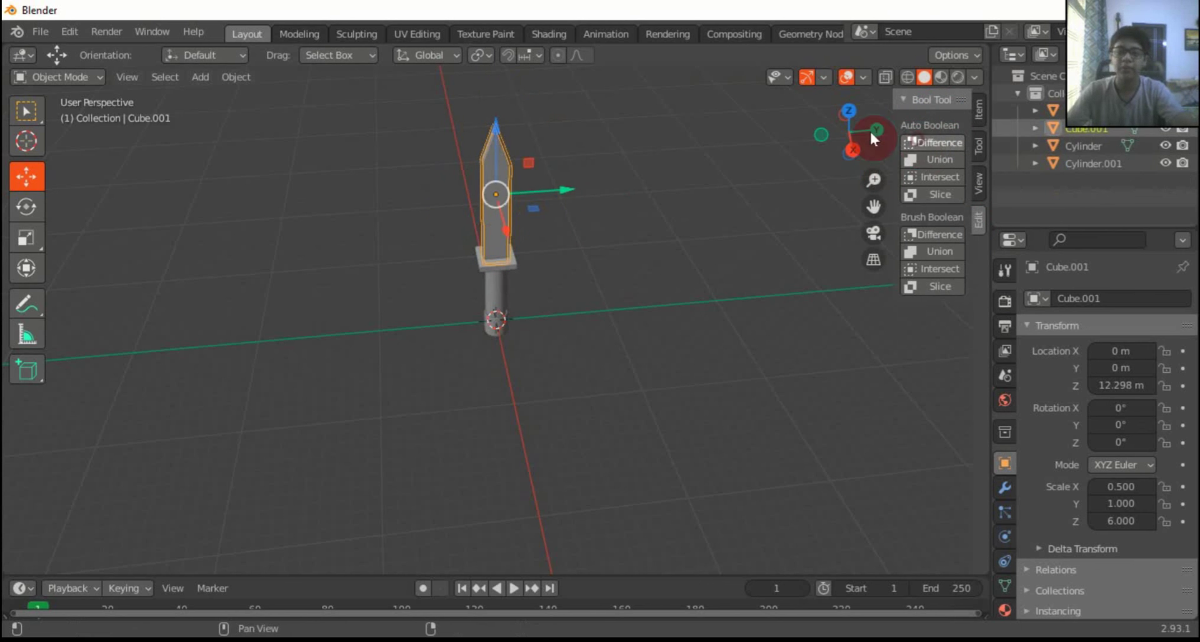
click(609, 234)
Move the 3D cursor away from the sword's base and switch back to the Select Box tool
drag(841, 150, 901, 96)
click(529, 333)
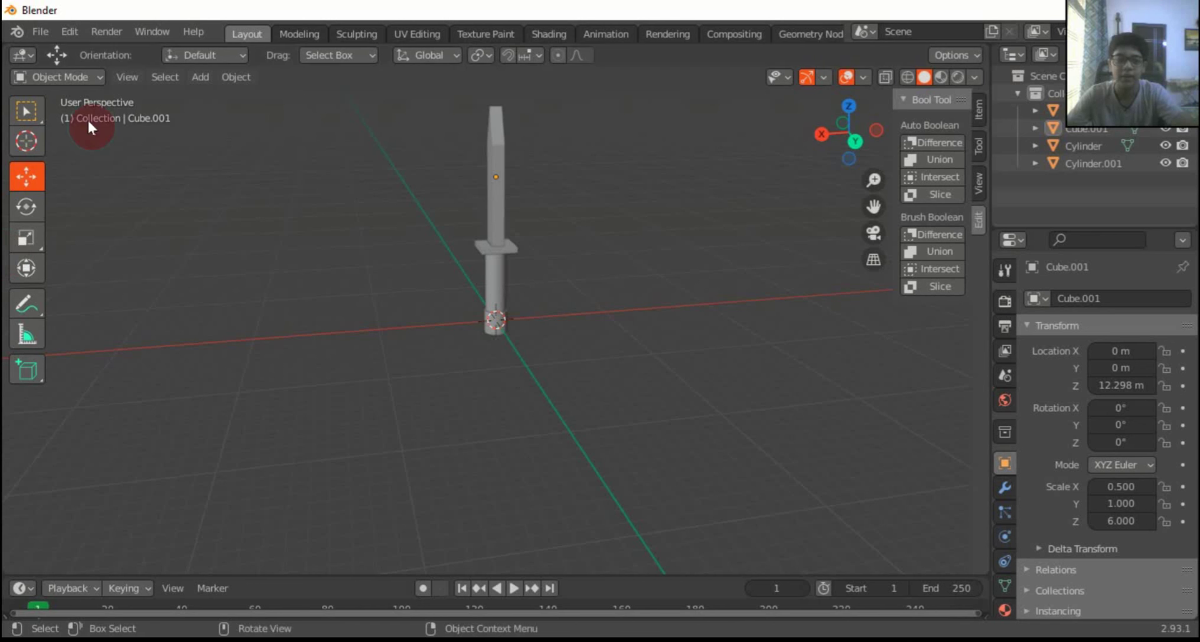
click(26, 141)
drag(511, 311, 81, 332)
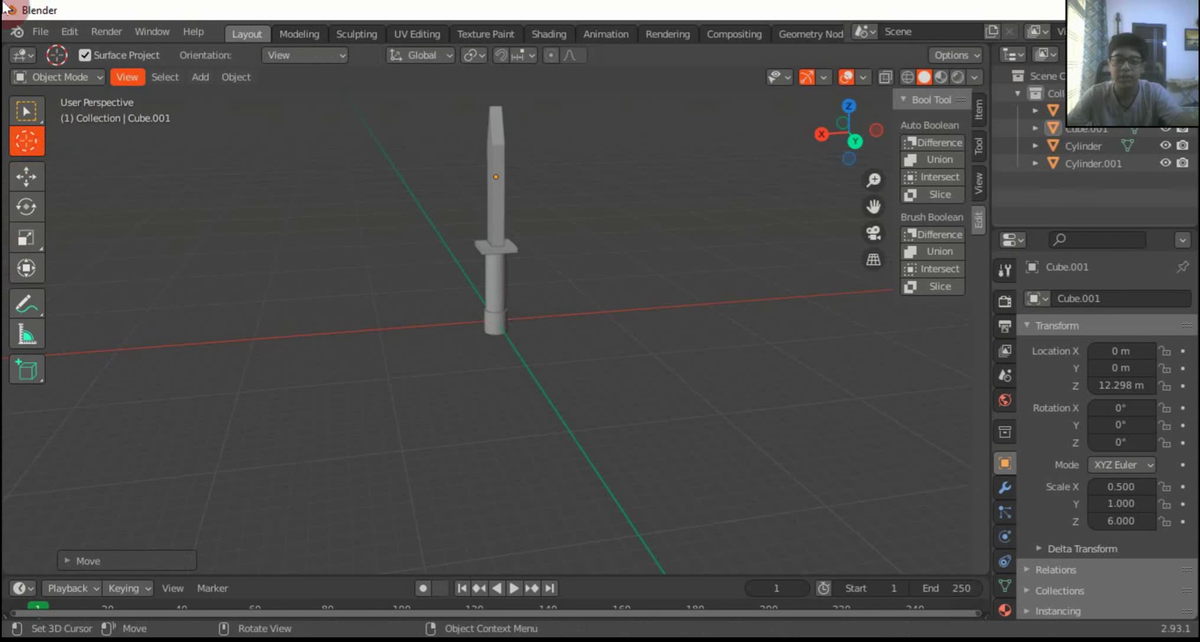
click(26, 111)
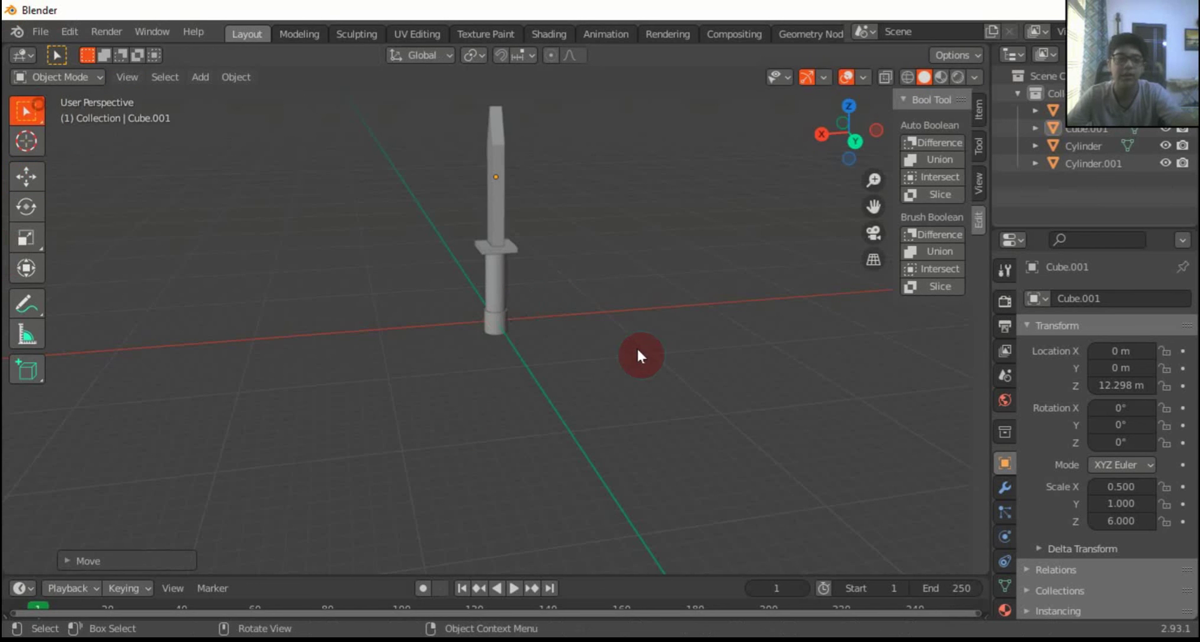
Give the short cylinder at the sword's base a new material with a golden-yellow base color, about H 0.088, S 0.991, V 1.000
click(500, 325)
click(1004, 610)
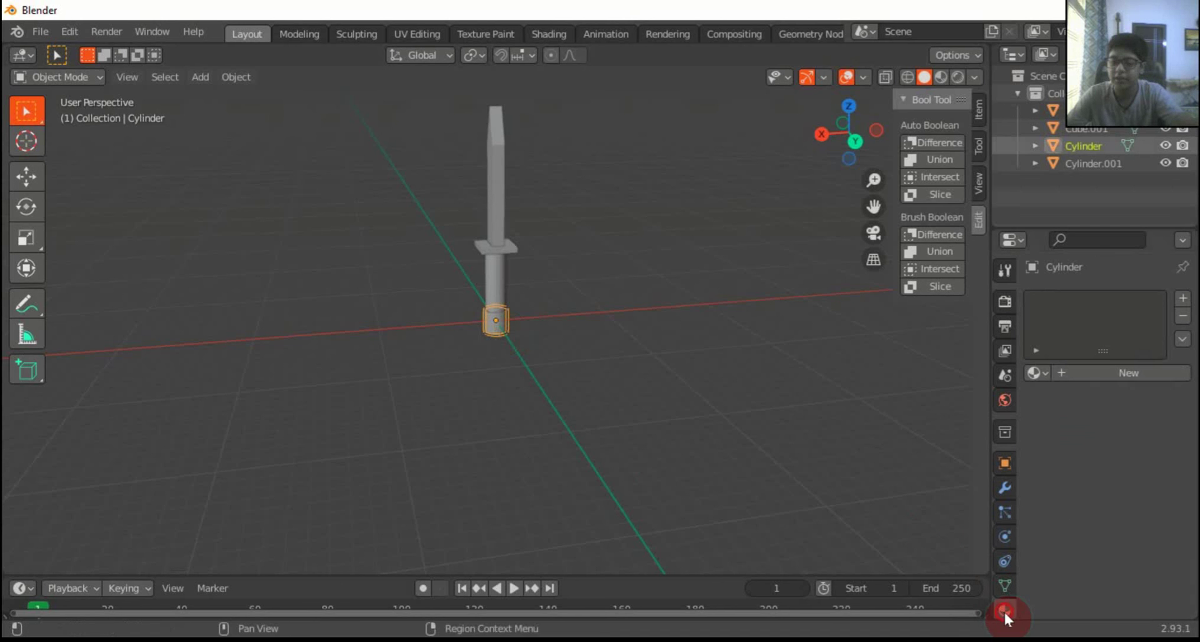
click(1097, 374)
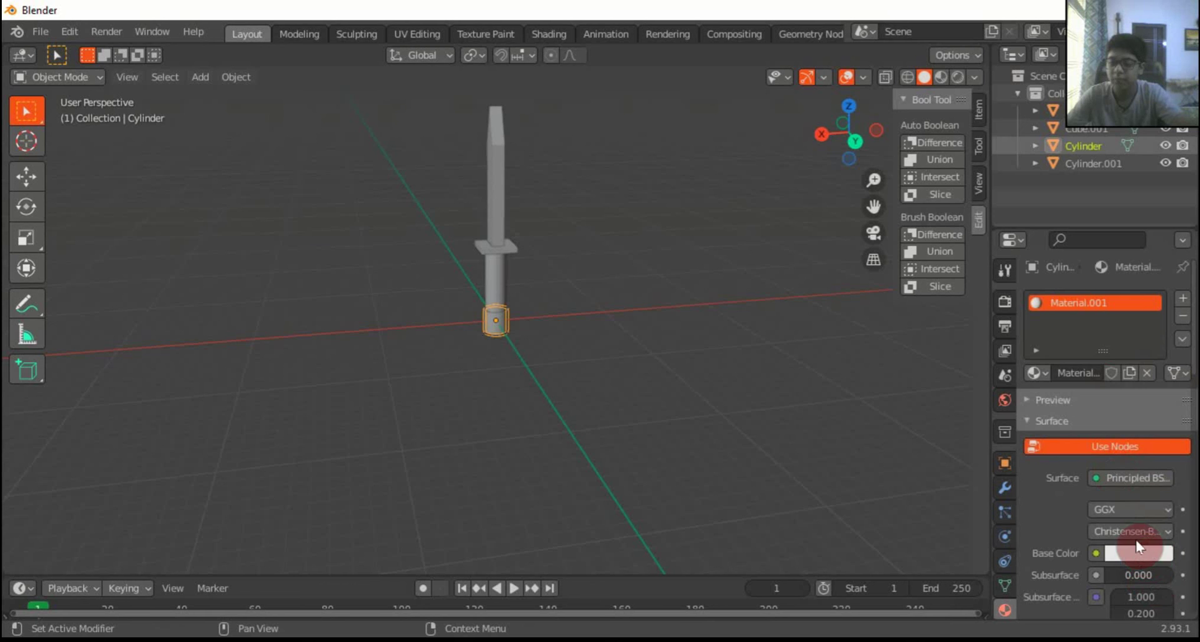
click(1146, 553)
drag(1069, 375, 1027, 403)
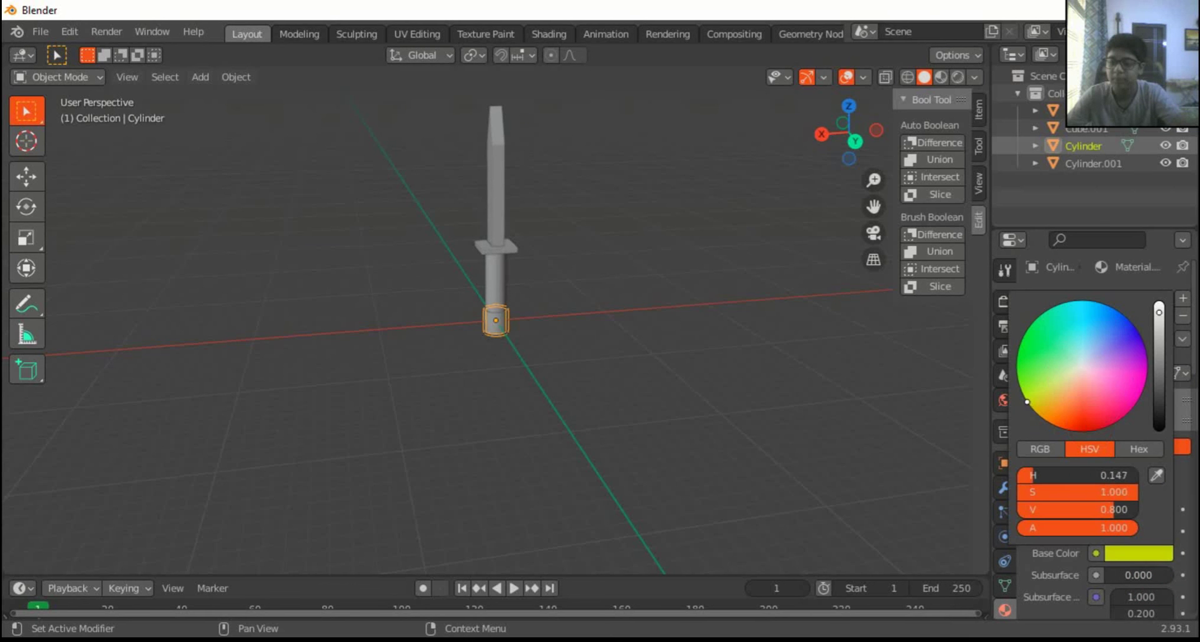
mouse_move(1161, 332)
mouse_down()
mouse_move(1160, 381)
mouse_move(1159, 346)
mouse_up()
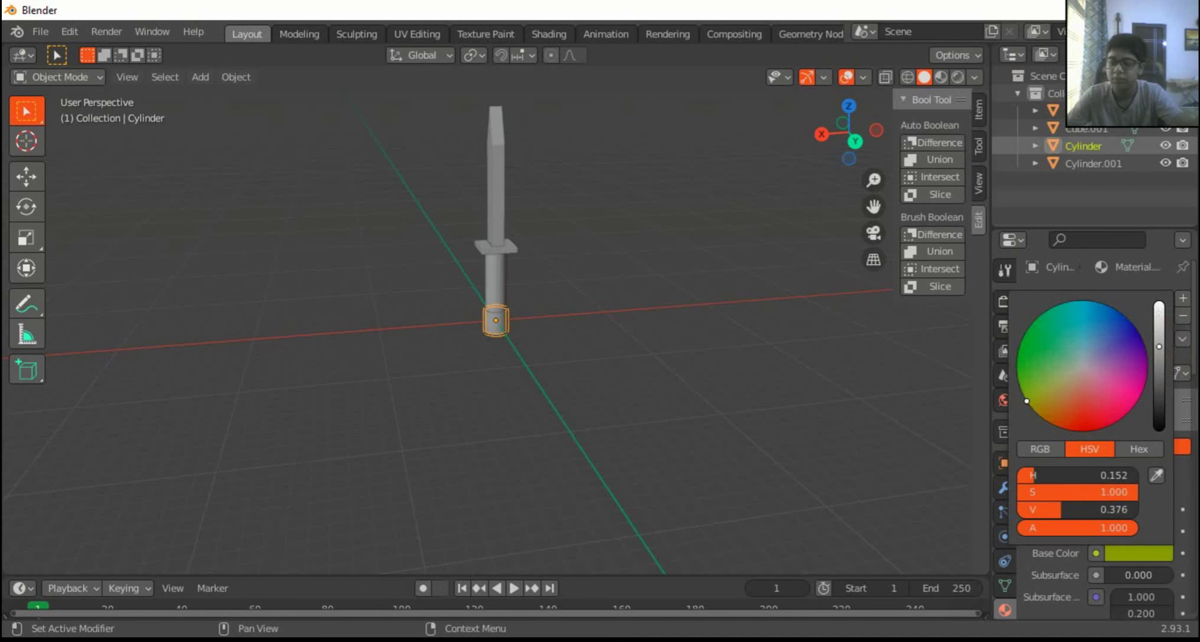
drag(1017, 397, 1059, 385)
drag(1160, 348, 1159, 304)
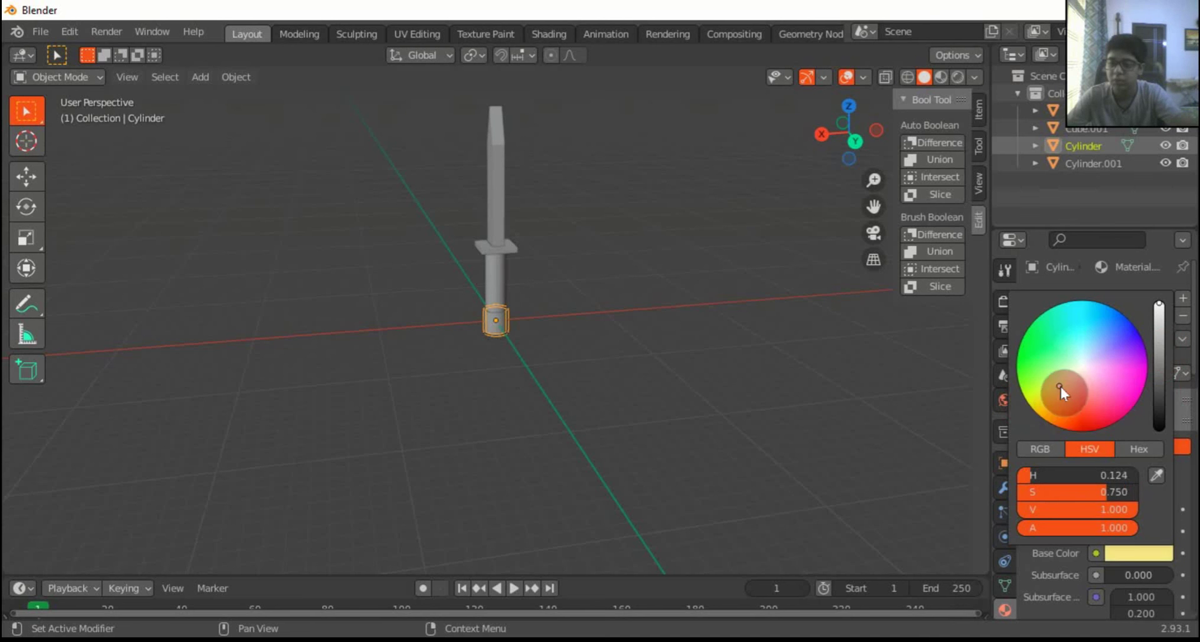
drag(1060, 387, 1042, 411)
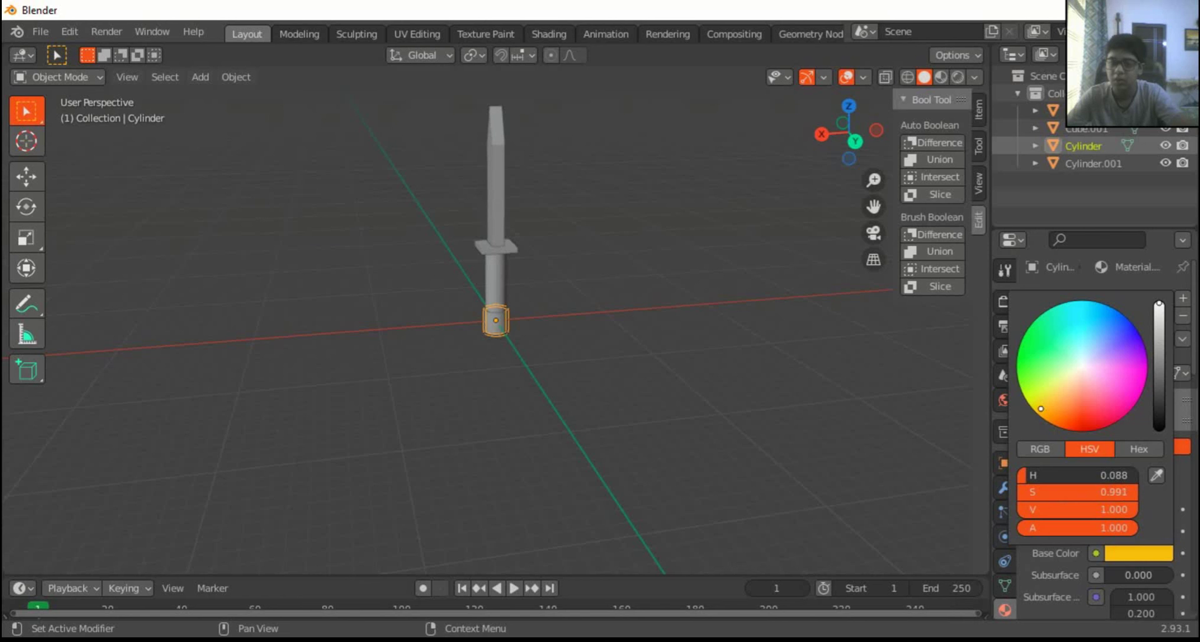
click(752, 414)
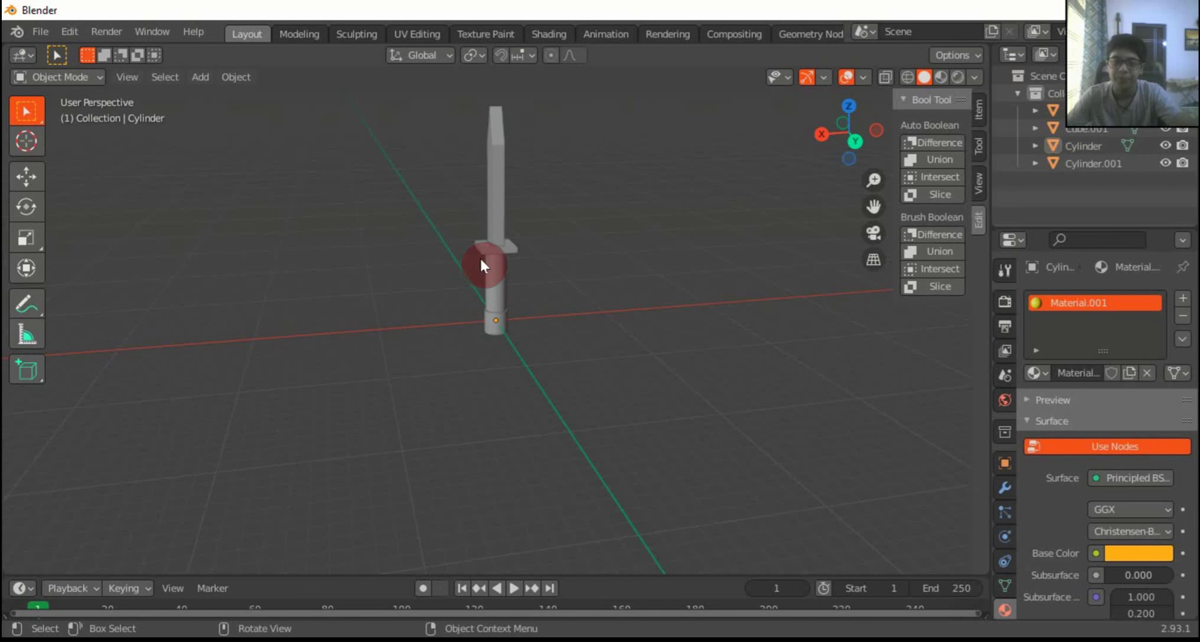
Display the viewport in Material Preview and give the handle a new brown material, about H 0.039, S 0.907, V 0.246
click(509, 285)
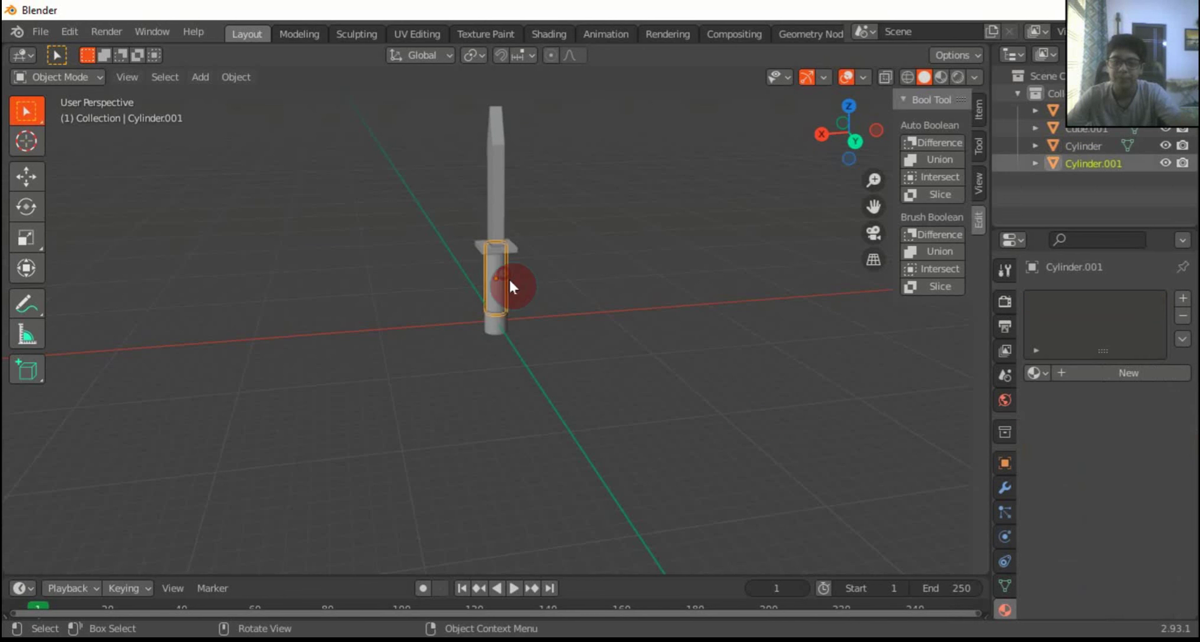
click(941, 77)
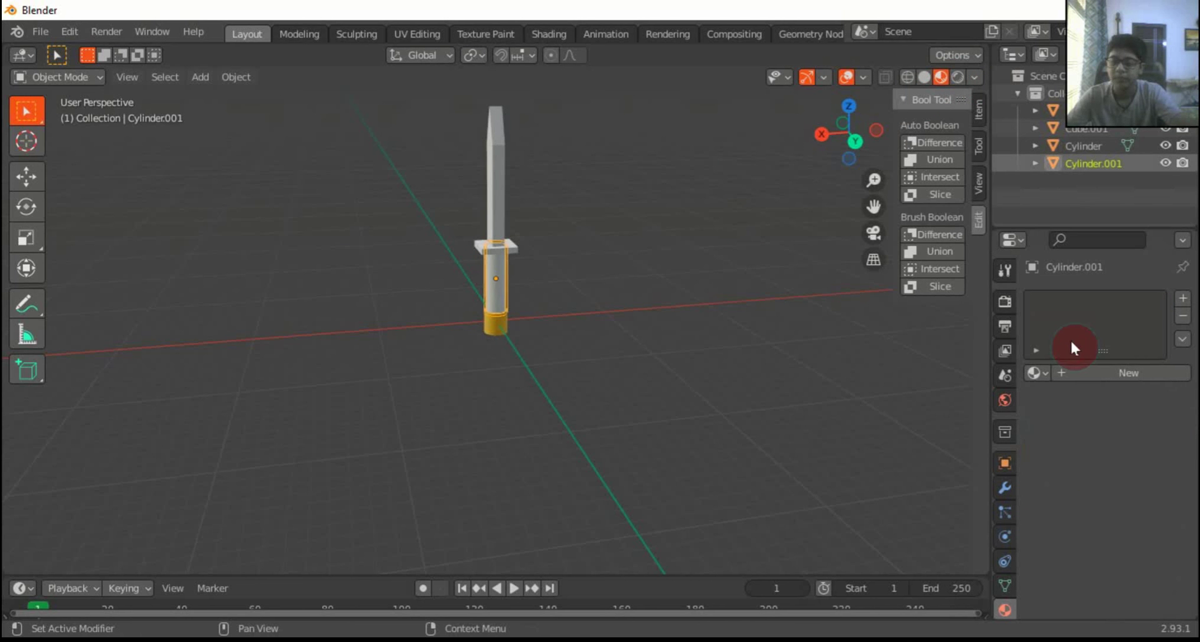
click(1093, 373)
click(1150, 559)
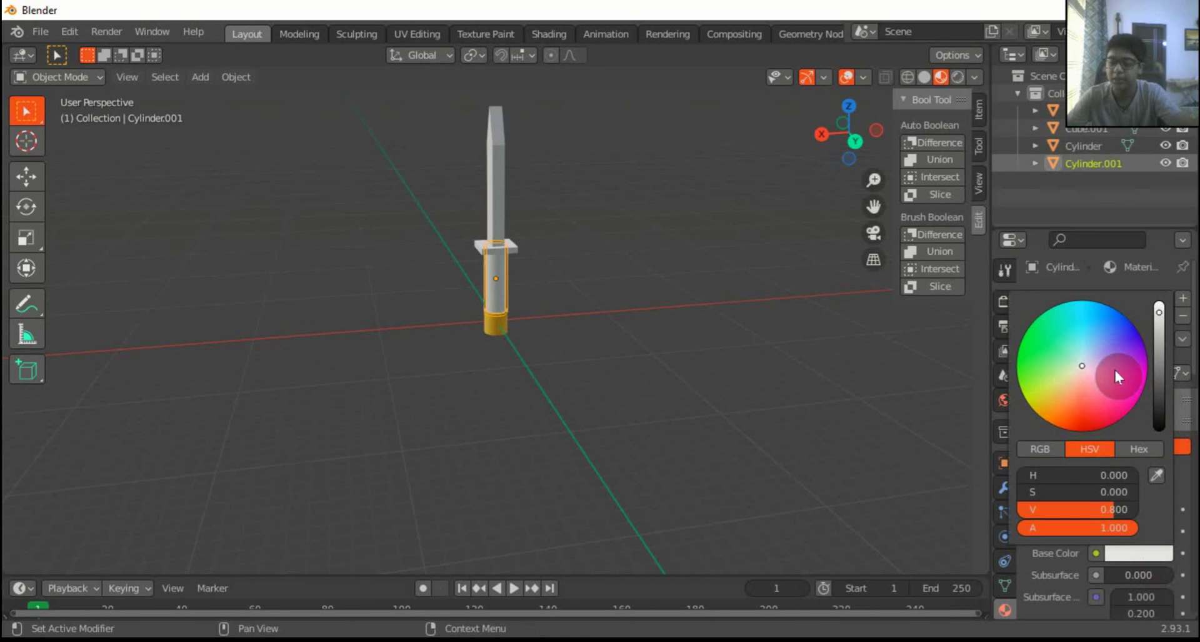
mouse_move(1076, 373)
mouse_down()
mouse_move(1066, 332)
mouse_move(1018, 349)
mouse_move(1051, 409)
mouse_move(1064, 407)
mouse_up()
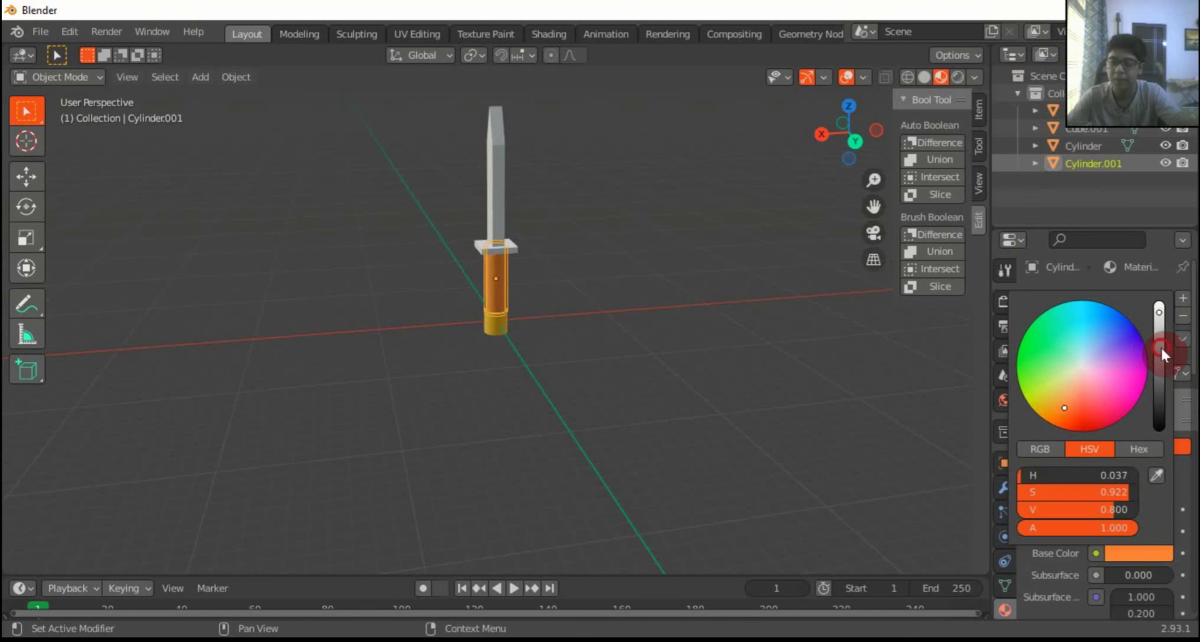
drag(1161, 348, 1160, 378)
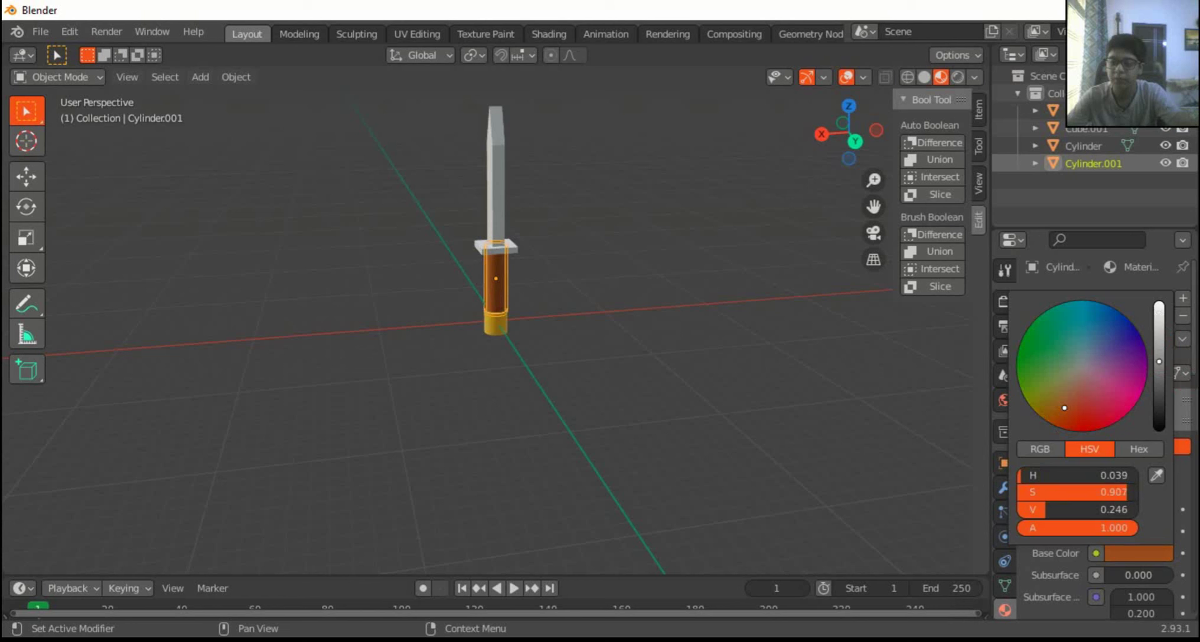
Set the base color of the guard's material to black, with a value of 0
click(513, 249)
click(1131, 545)
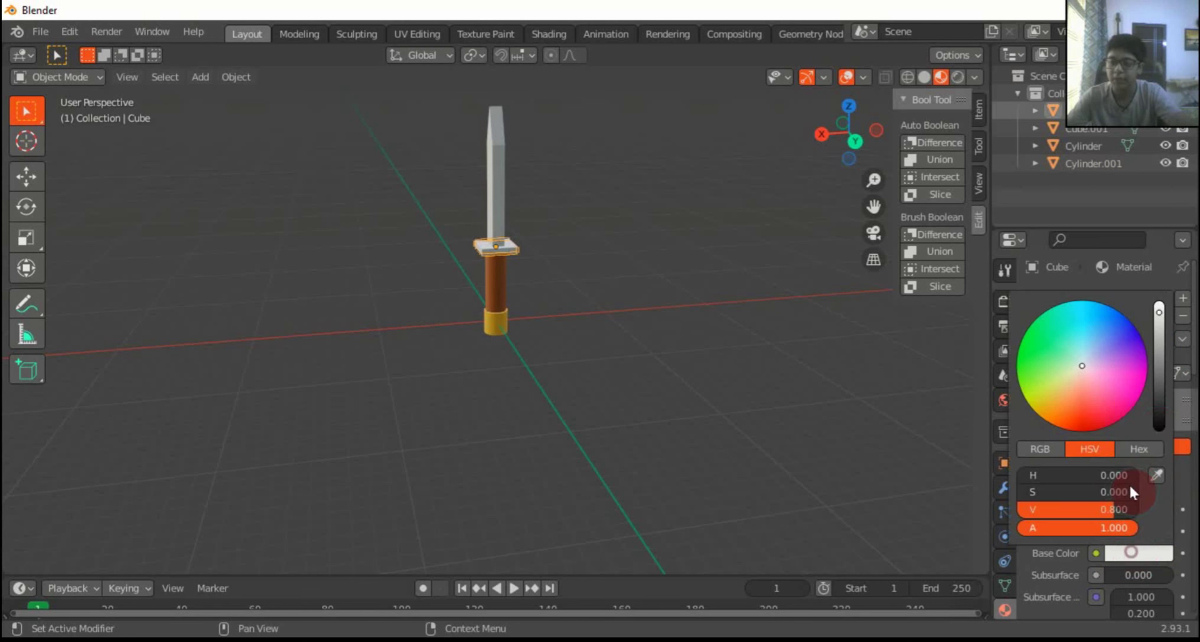
drag(1153, 427, 1104, 429)
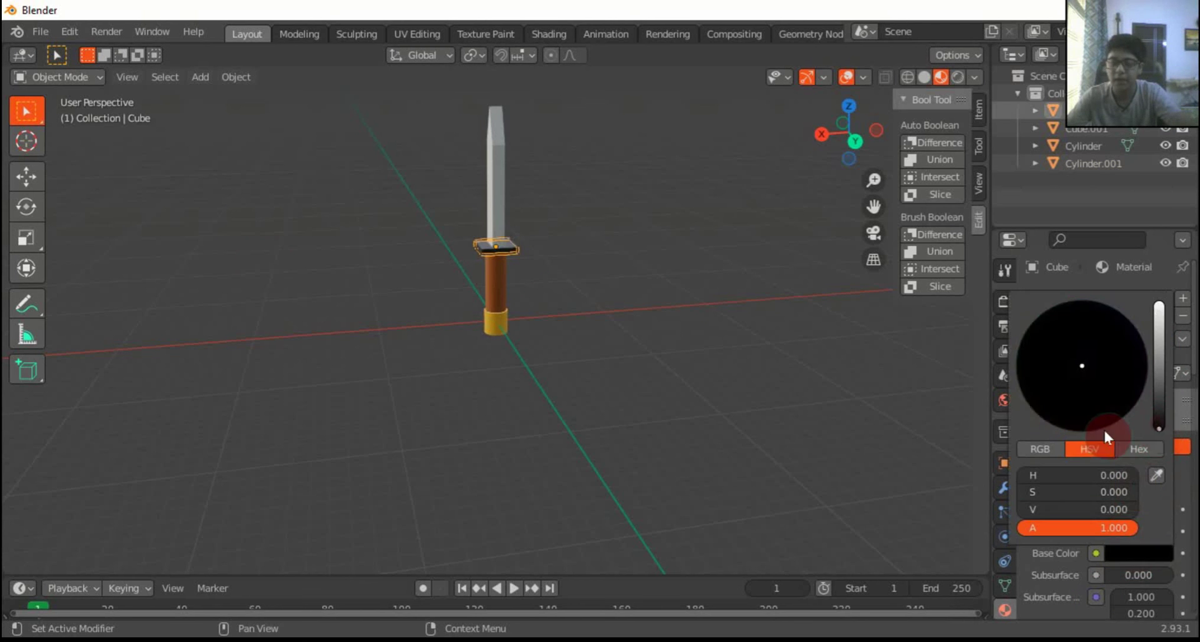
Give the blade a new material and change its surface shader to Emission
click(497, 181)
click(1103, 366)
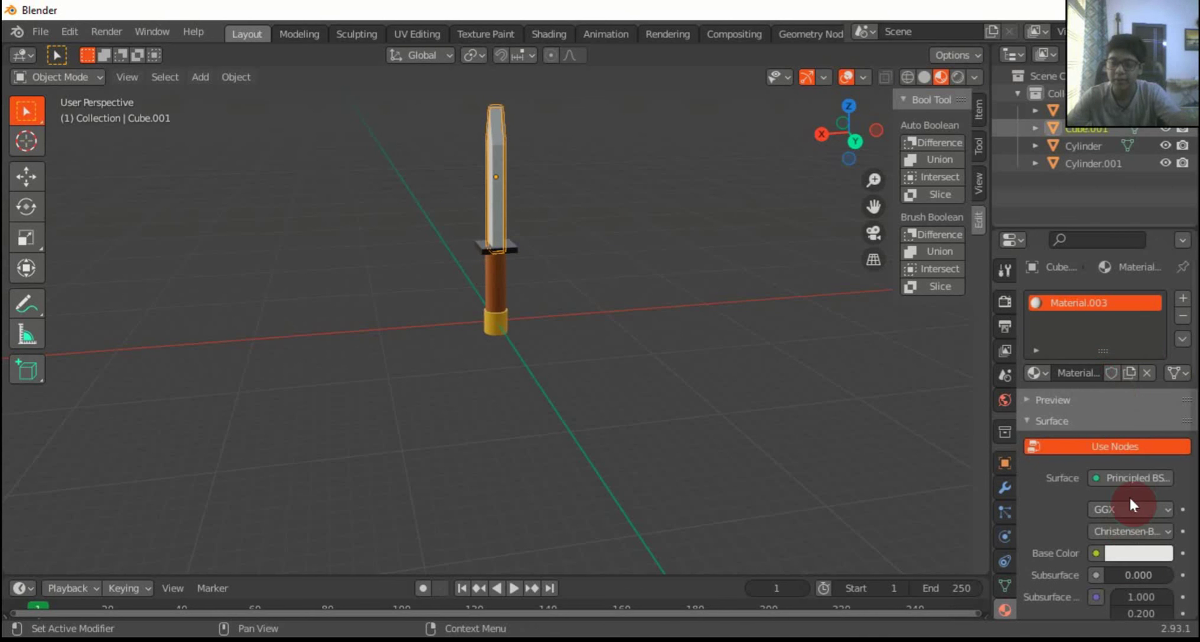
click(1123, 477)
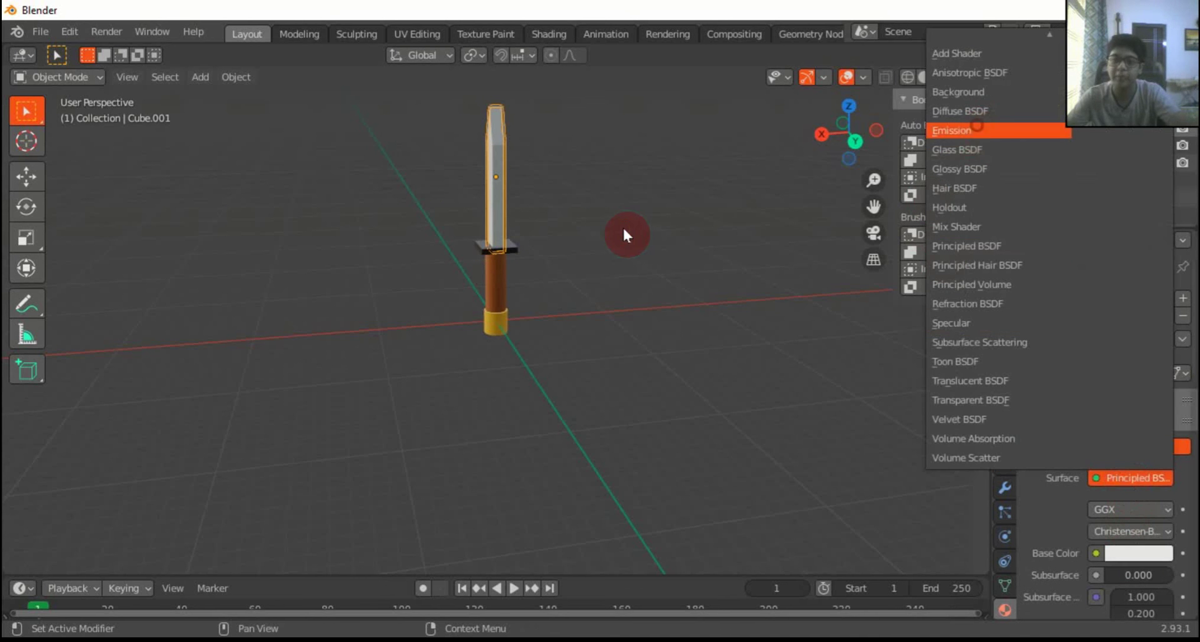
click(963, 130)
Select all the sword's parts and join them into one object
drag(833, 127, 579, 142)
drag(463, 118, 581, 435)
right_click(500, 225)
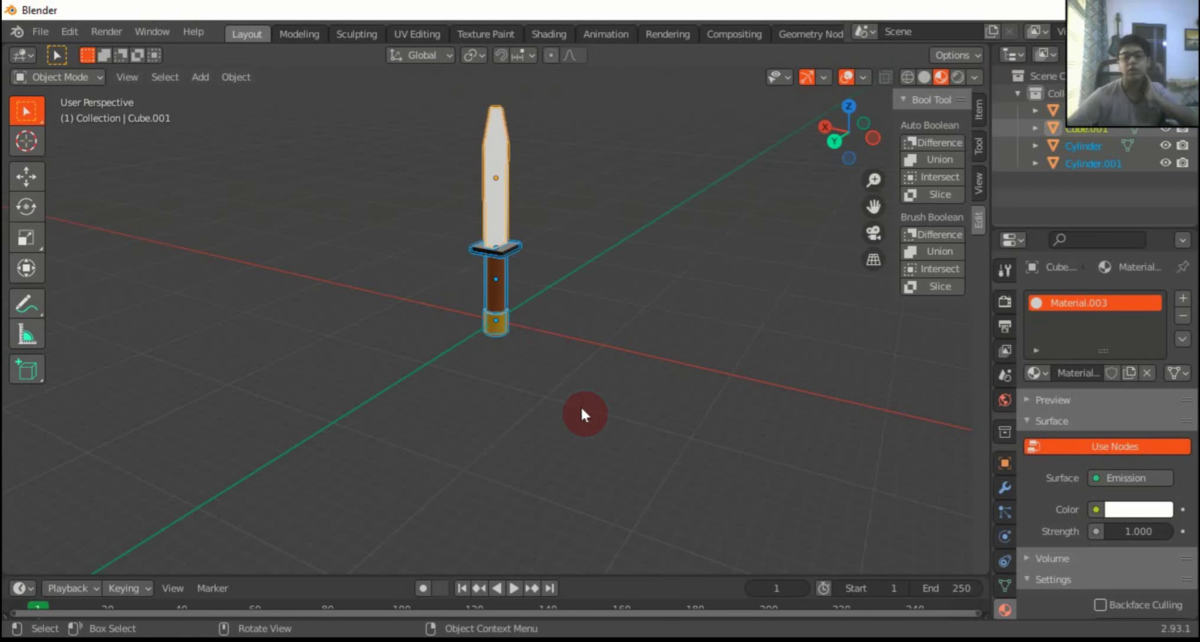
right_click(501, 275)
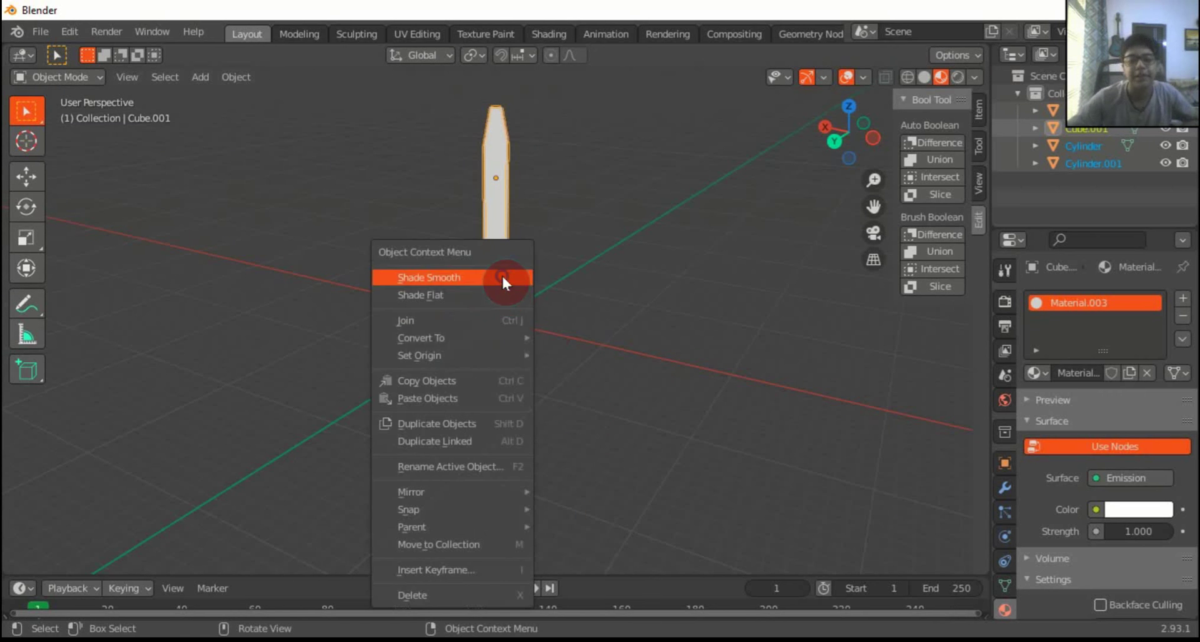
click(490, 320)
Copy the joined sword and paste it into the character scene in the other Blender window, Gun.blend
key(ctrl+c)
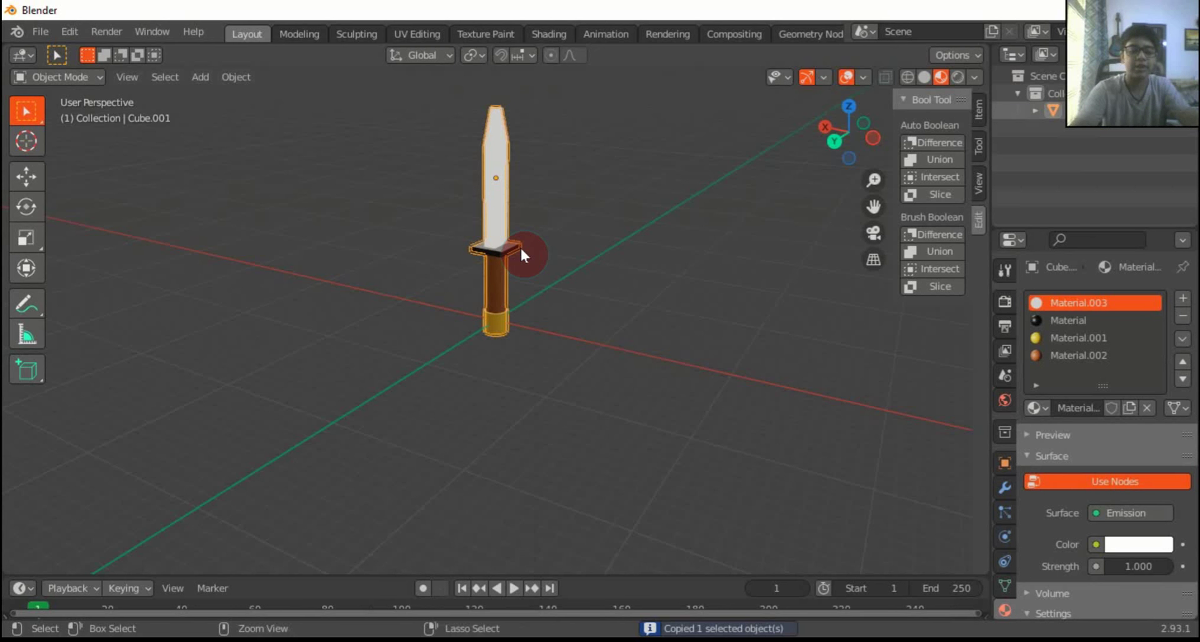
mouse_move(566, 635)
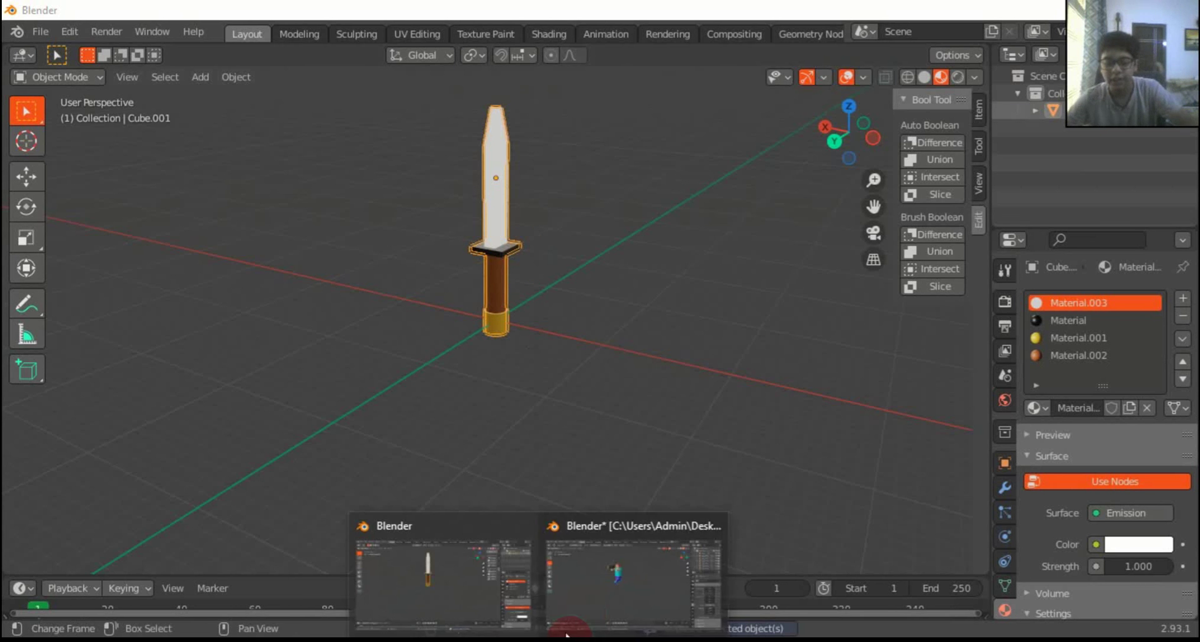
click(577, 607)
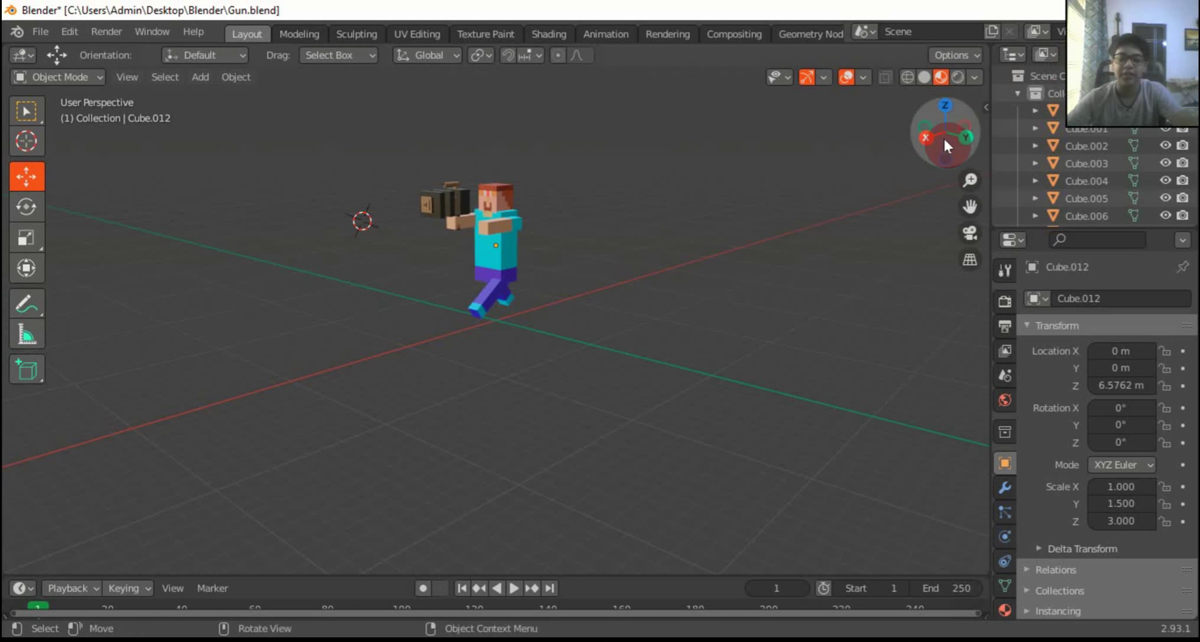
drag(943, 136, 878, 144)
key(ctrl+v)
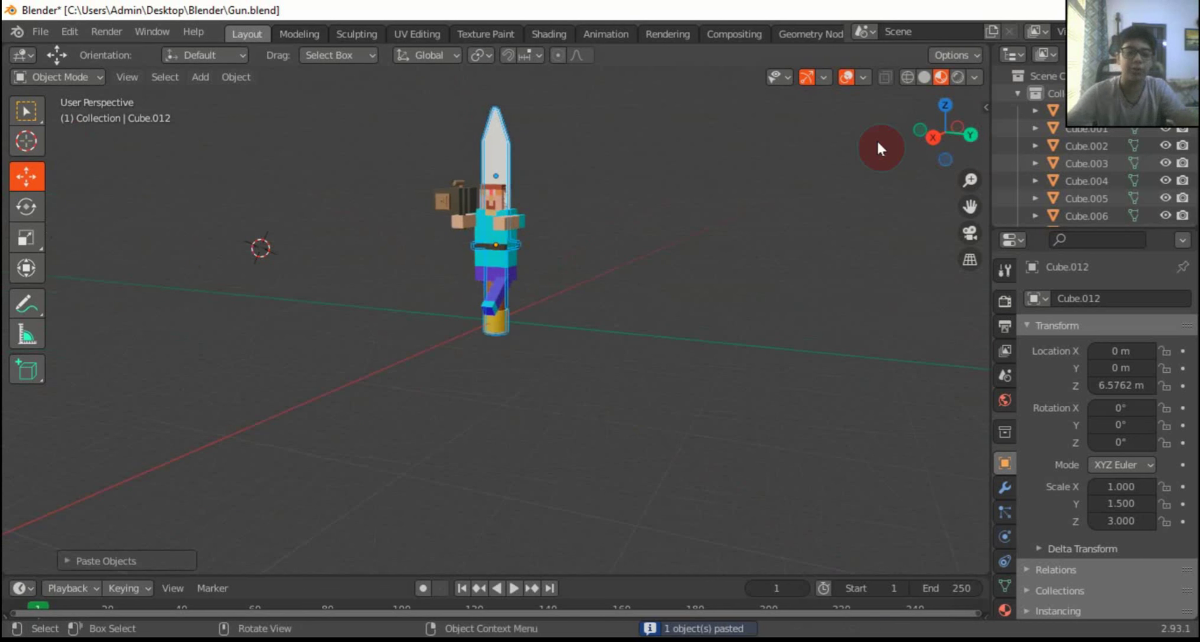
Scale the pasted sword down uniformly to about 0.35 of its size
click(510, 153)
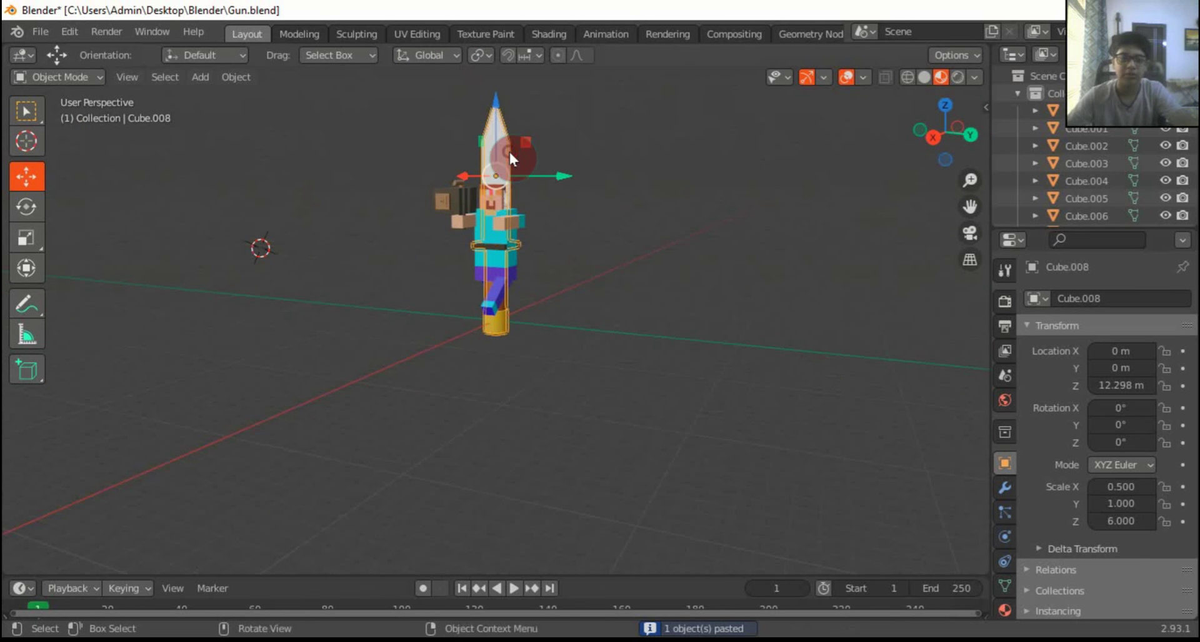
click(31, 232)
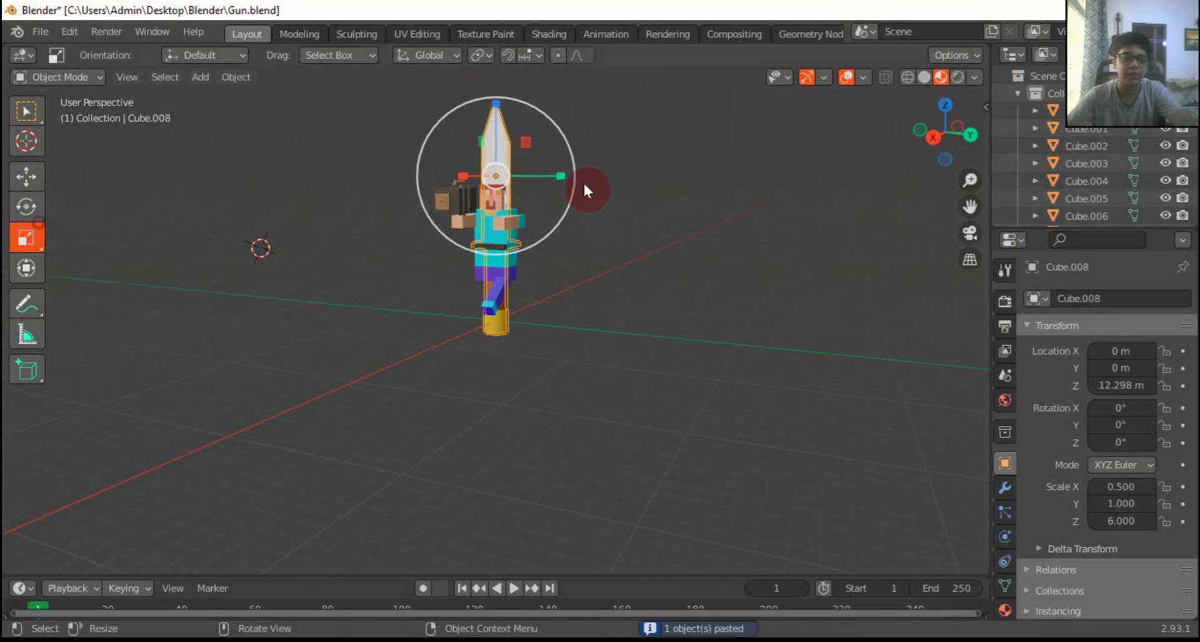
key(s)
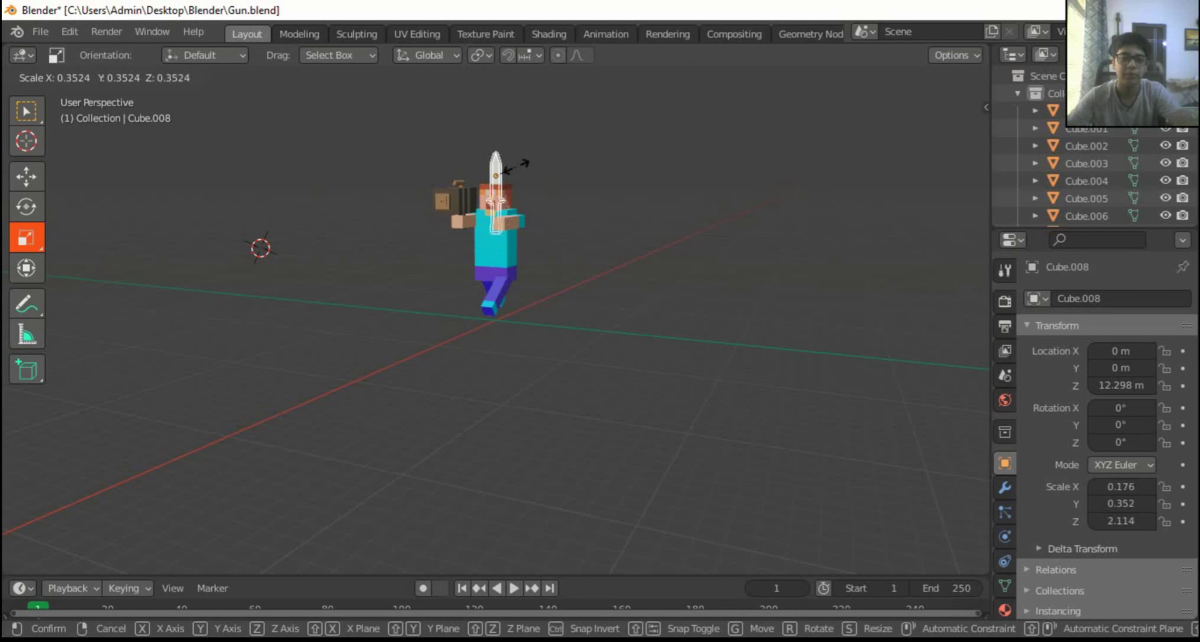
click(515, 166)
Move the sword out beside the character, to about X 3.02 m and Y 4.02 m
click(25, 179)
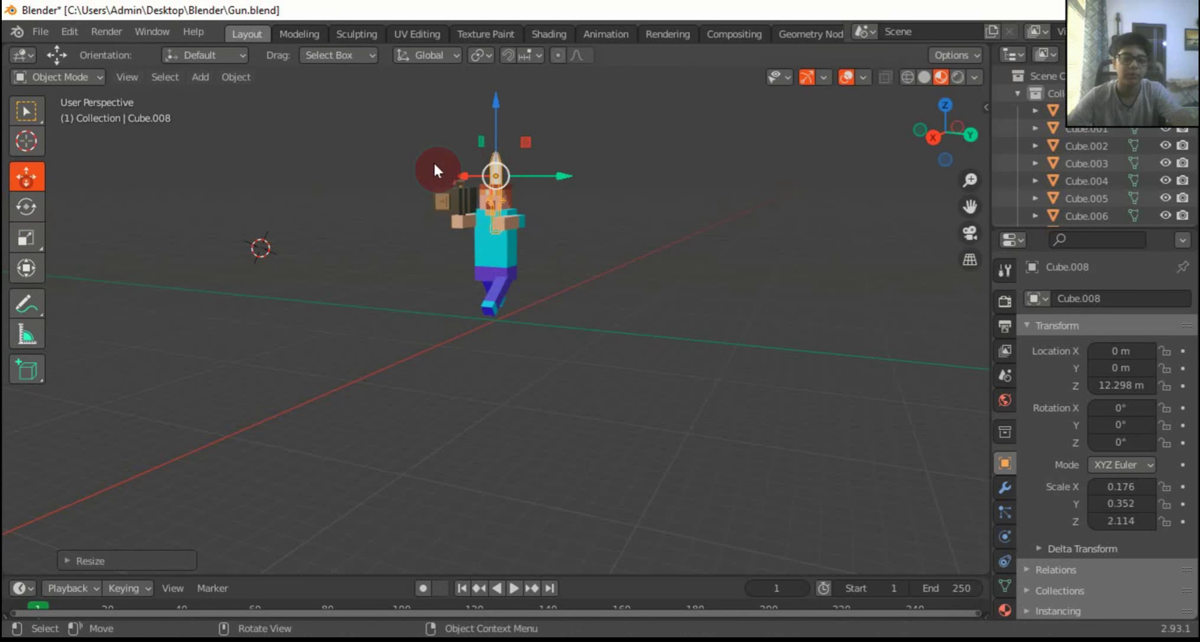
drag(570, 175, 651, 147)
drag(917, 114, 969, 141)
drag(482, 247, 439, 248)
click(936, 148)
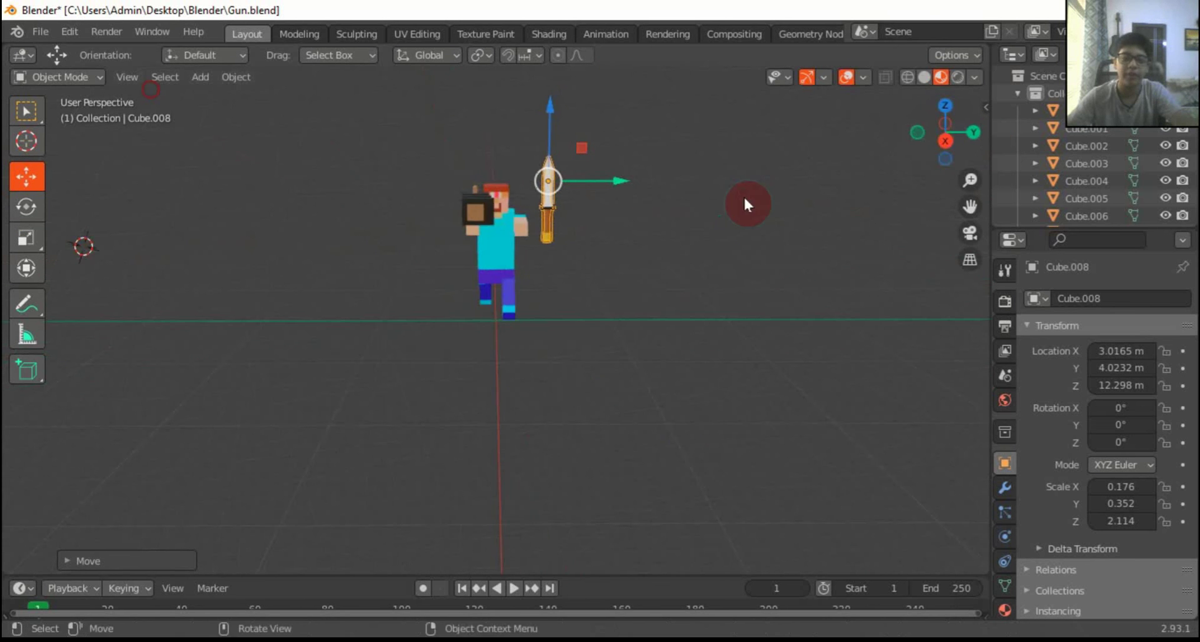
Fit the sword into the character's free hand by moving it to about Y 2.13 m and Z 11.97 m
drag(637, 179, 594, 180)
drag(526, 113, 528, 123)
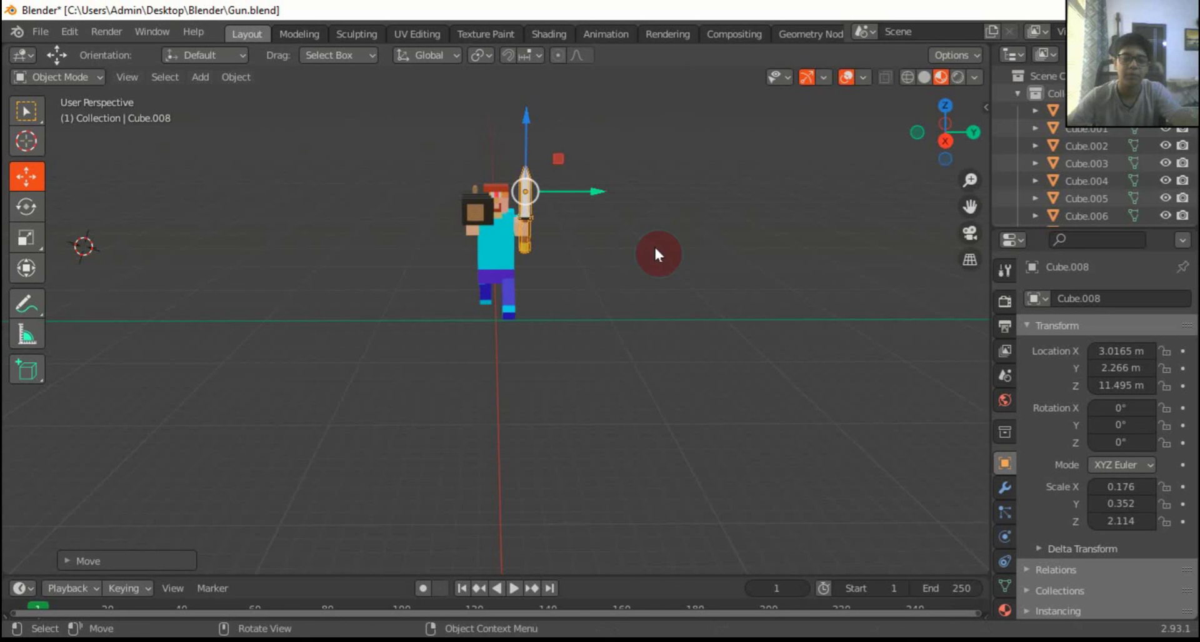
drag(600, 195, 592, 187)
drag(523, 115, 525, 102)
drag(916, 137, 610, 241)
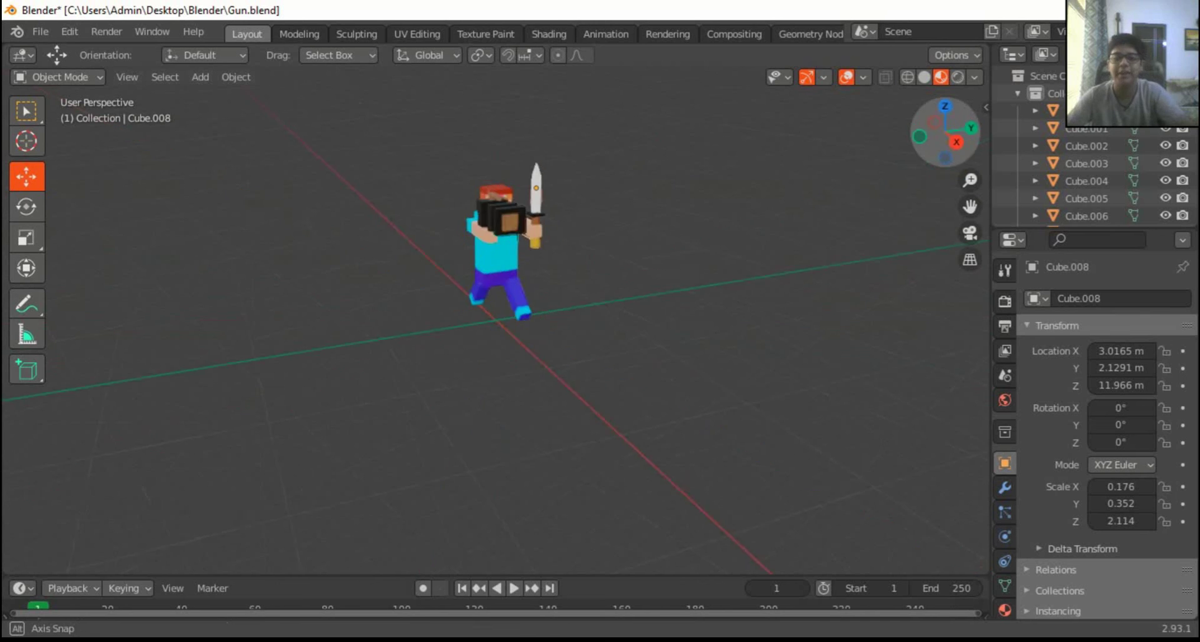